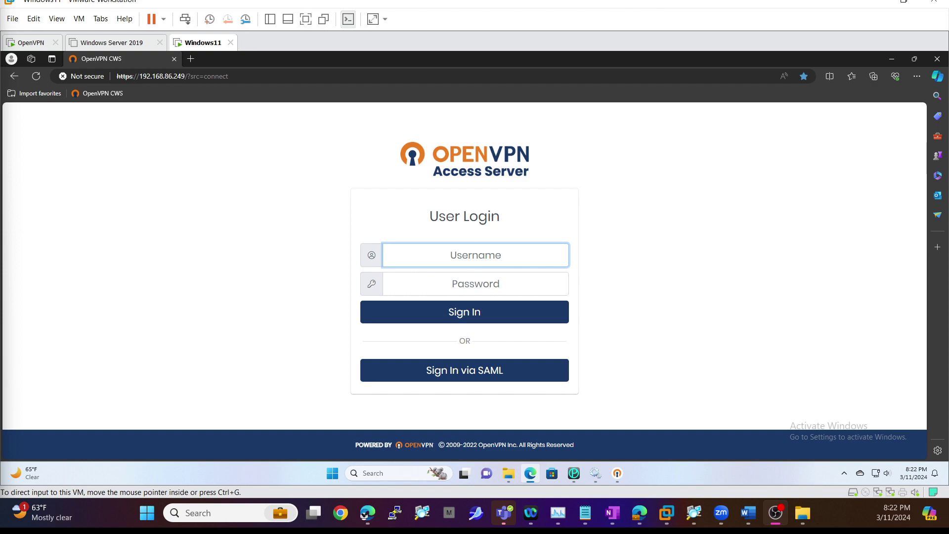
- Go to Settings > Integration Services, expand Identity Provider Service, and open the Applications list
{"action": "left_click", "coordinate": [639, 513]}
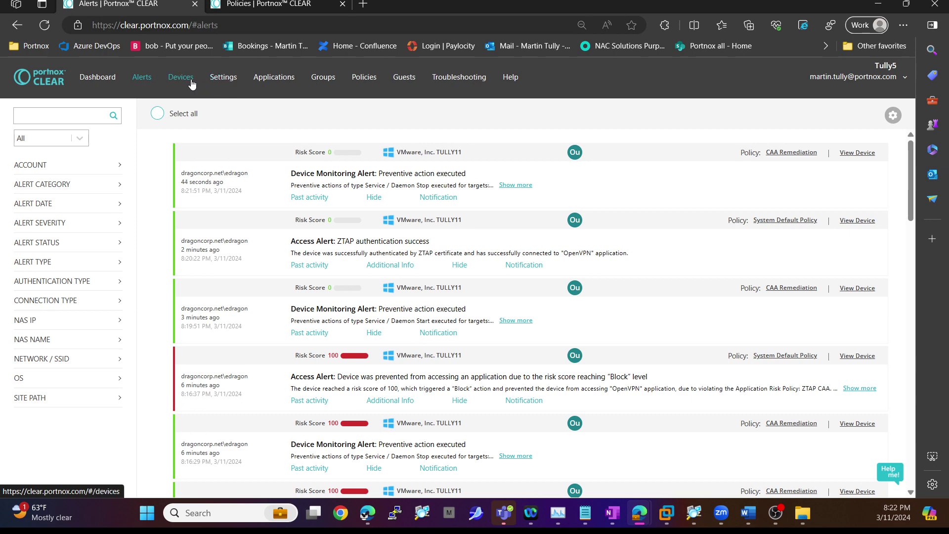
{"action": "left_click", "coordinate": [227, 77]}
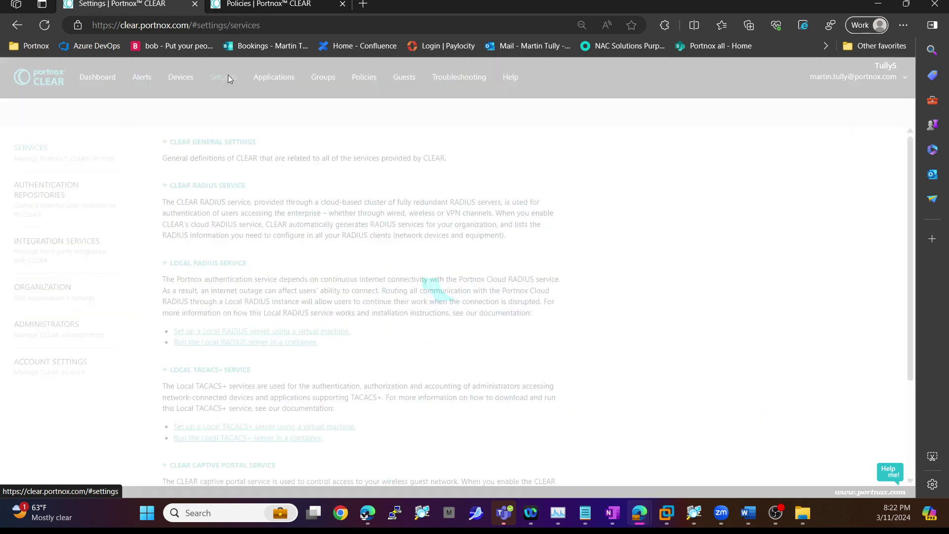
{"action": "left_click", "coordinate": [70, 252]}
{"action": "left_click", "coordinate": [205, 397]}
{"action": "scroll", "coordinate": [295, 373], "scroll_direction": "down", "scroll_amount": 2}
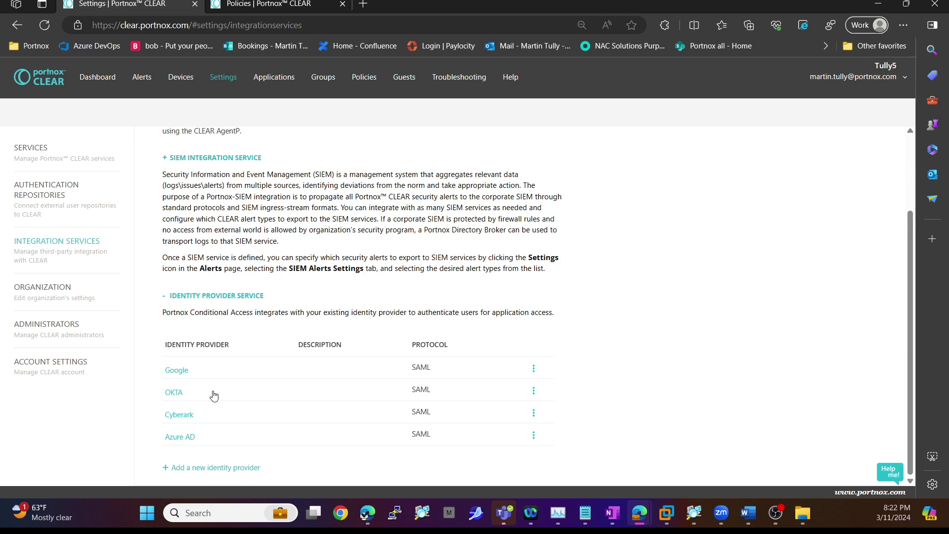
{"action": "left_click", "coordinate": [272, 77]}
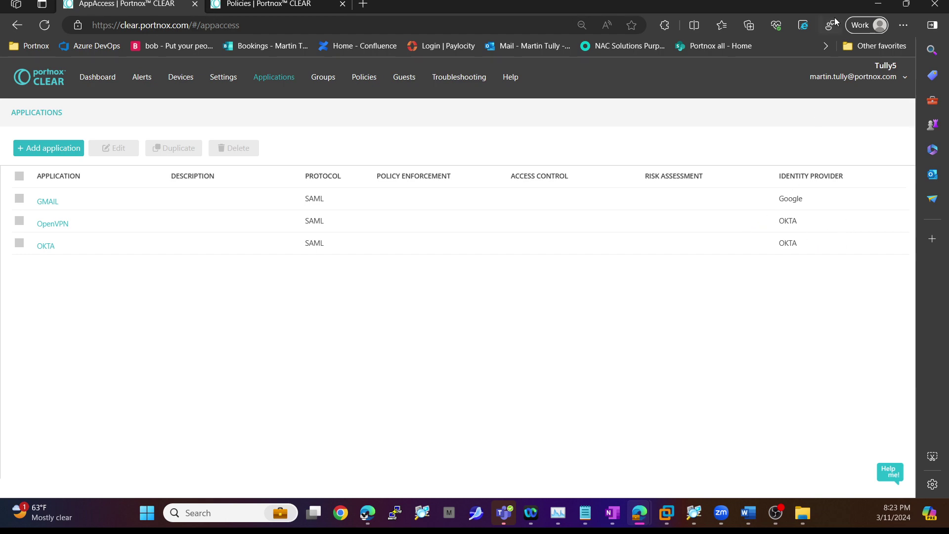
- Return to the VM's OpenVPN login page and open AgentP's device details
{"action": "left_click_drag", "start_coordinate": [797, 7], "coordinate": [491, 43]}
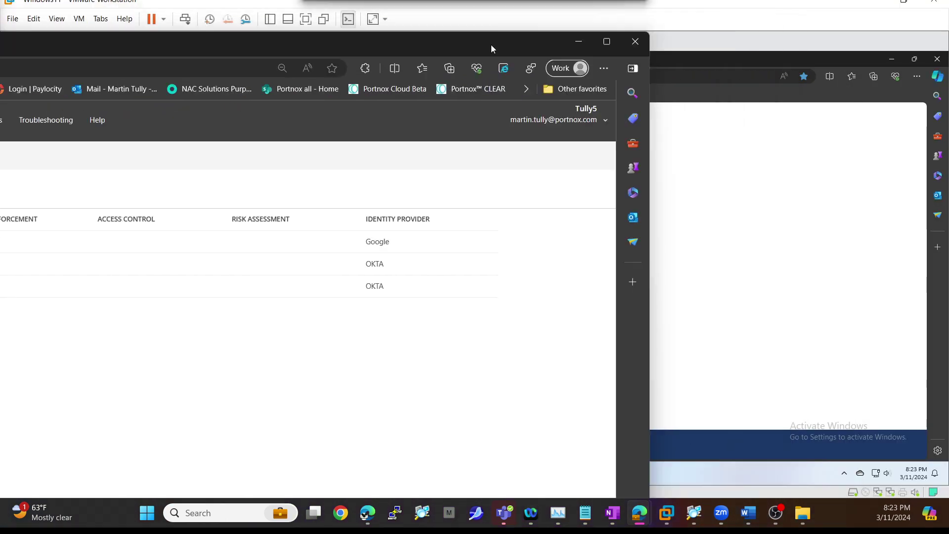
{"action": "left_click", "coordinate": [601, 41]}
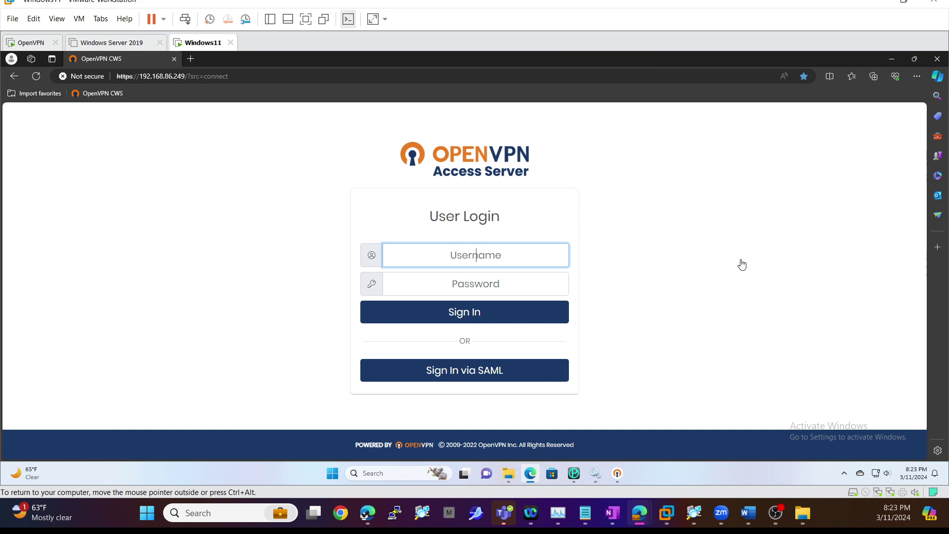
{"action": "left_click", "coordinate": [574, 473]}
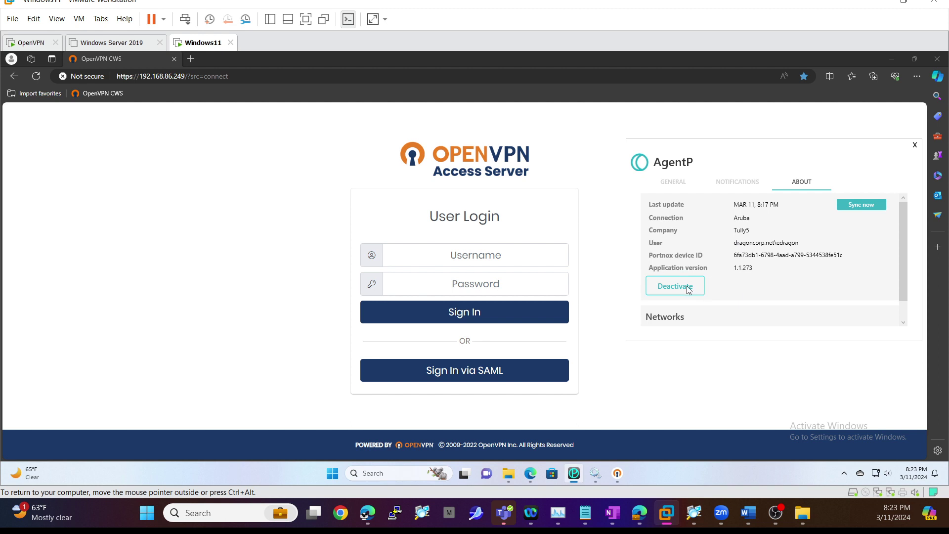
- Select AgentP's enrolled user value, then search Windows for 'cer'
{"action": "left_click_drag", "start_coordinate": [808, 242], "coordinate": [718, 247]}
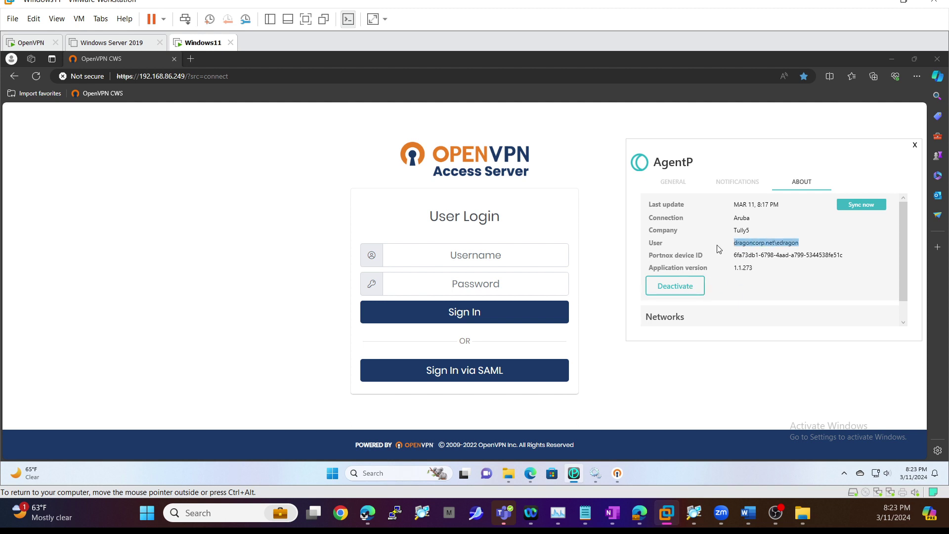
{"action": "left_click", "coordinate": [796, 245]}
{"action": "left_click_drag", "start_coordinate": [799, 246], "coordinate": [731, 246]}
{"action": "left_click", "coordinate": [405, 477]}
{"action": "type", "text": "ce"}
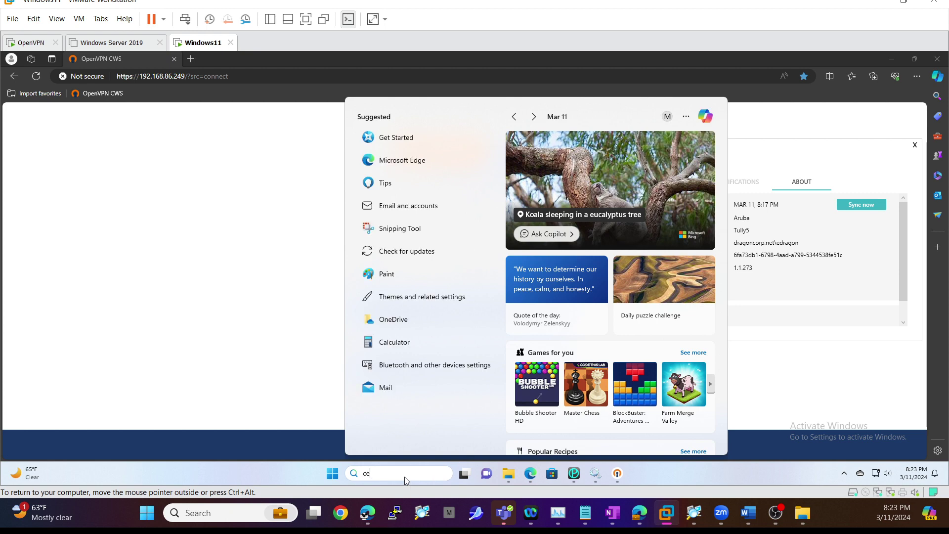
{"action": "type", "text": "r"}
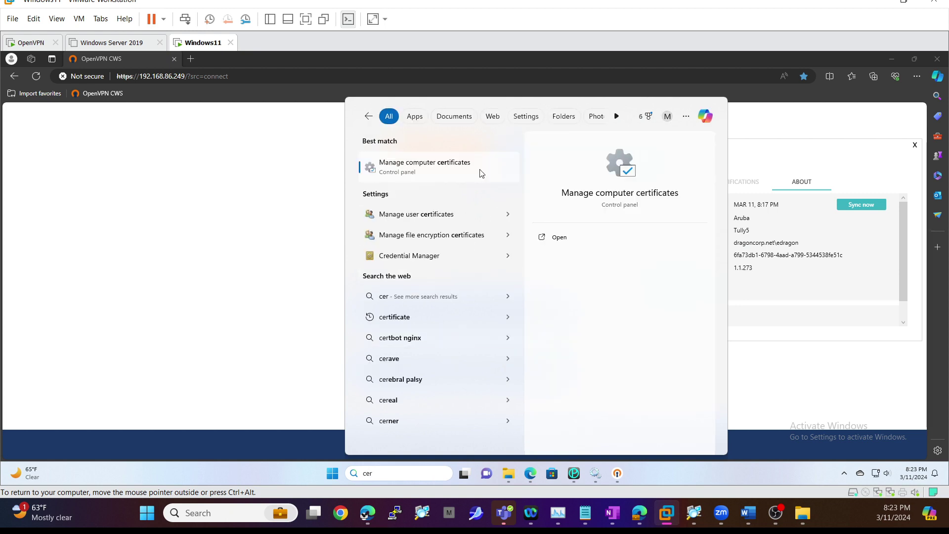
{"action": "left_click", "coordinate": [444, 214]}
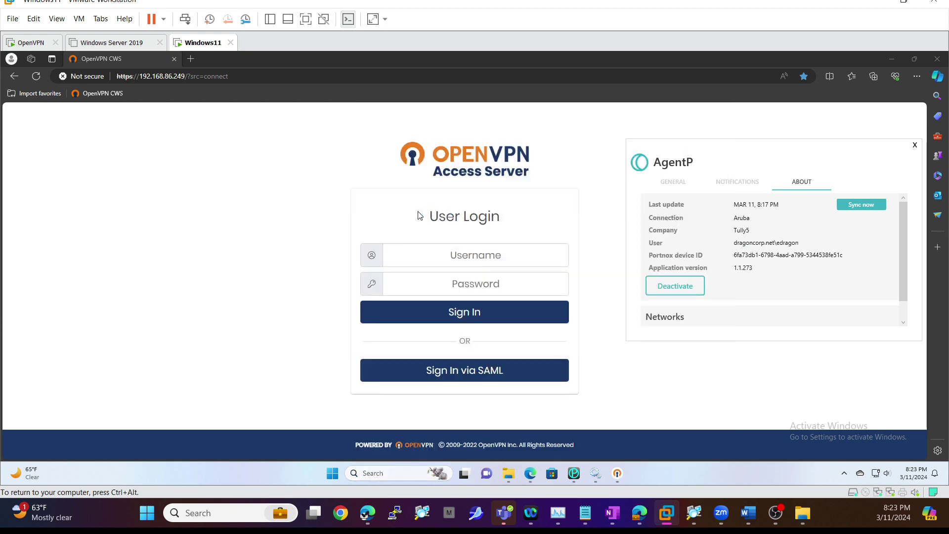
{"action": "left_click", "coordinate": [39, 107]}
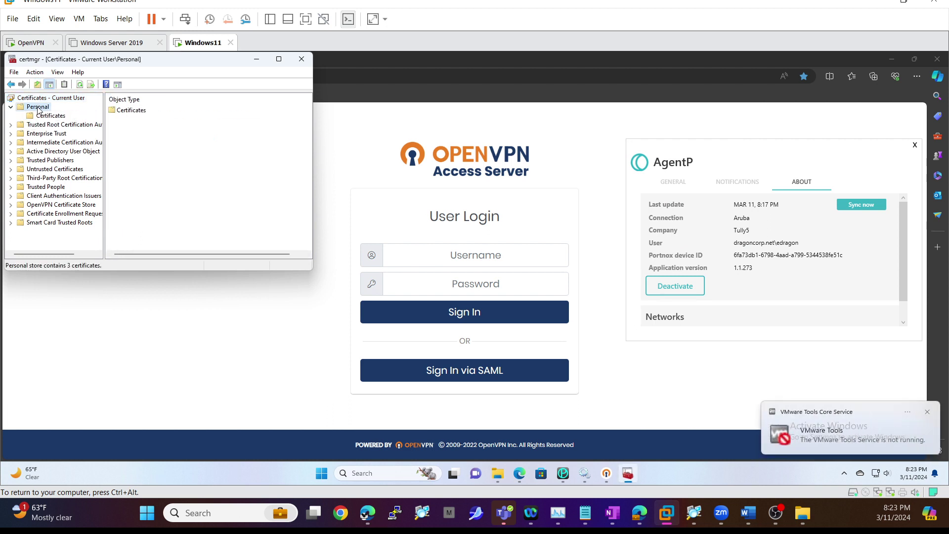
{"action": "left_click", "coordinate": [47, 116]}
{"action": "left_click", "coordinate": [132, 129]}
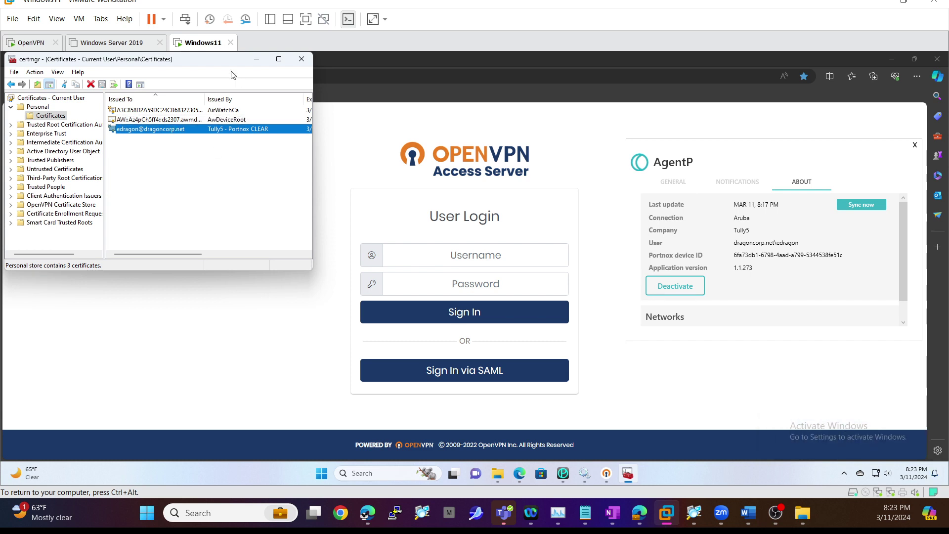
{"action": "left_click", "coordinate": [300, 59]}
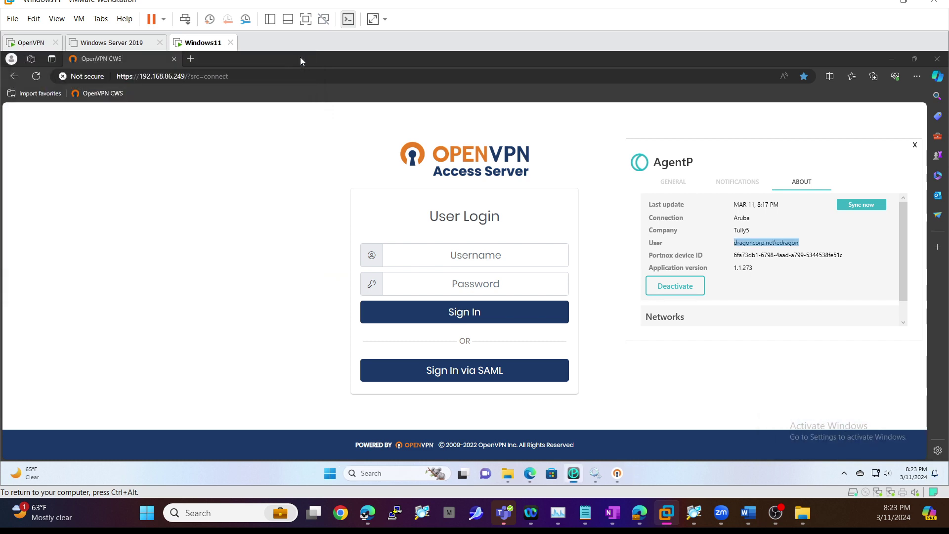
{"action": "left_click", "coordinate": [676, 184]}
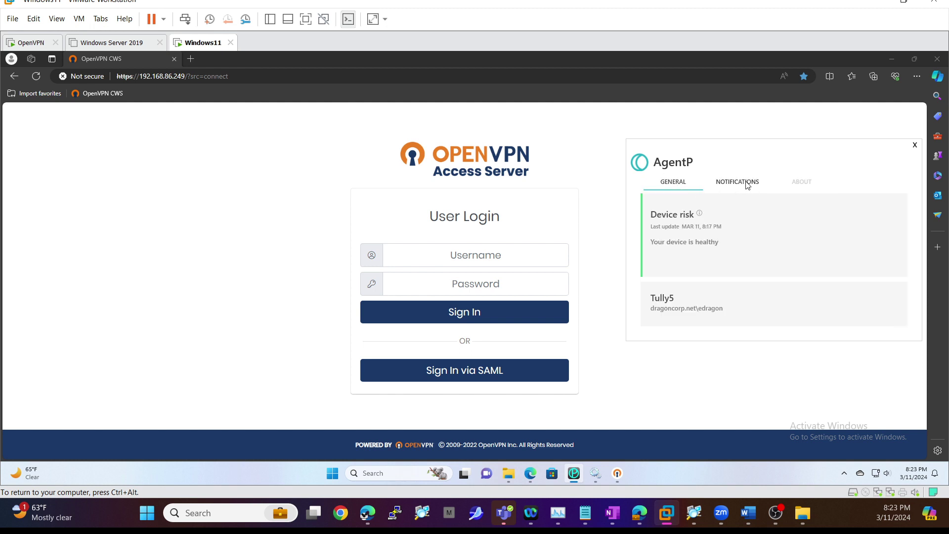
{"action": "left_click", "coordinate": [799, 185]}
- Sign in via SAML with the Portnox CLEAR certificate, then continue Okta sign-in with the prefilled username
{"action": "left_click", "coordinate": [292, 271]}
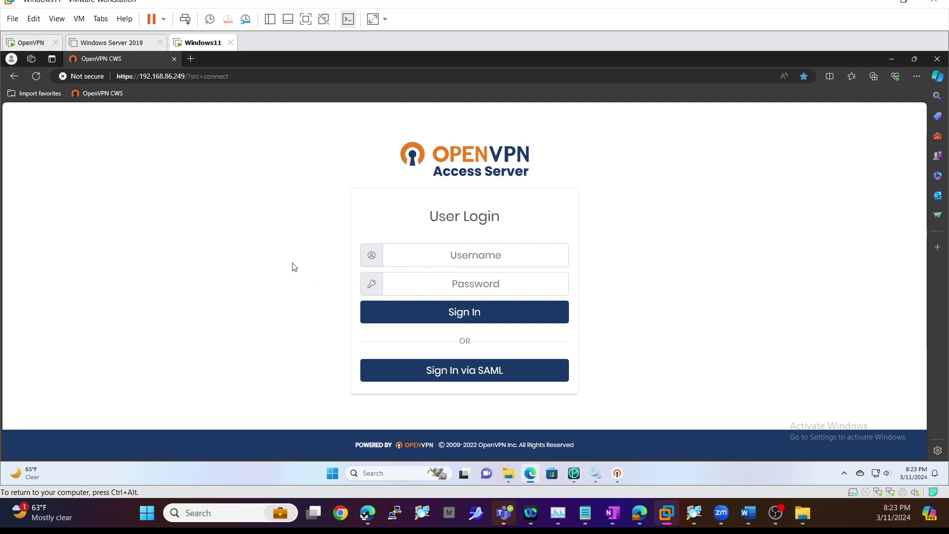
{"action": "left_click", "coordinate": [469, 377]}
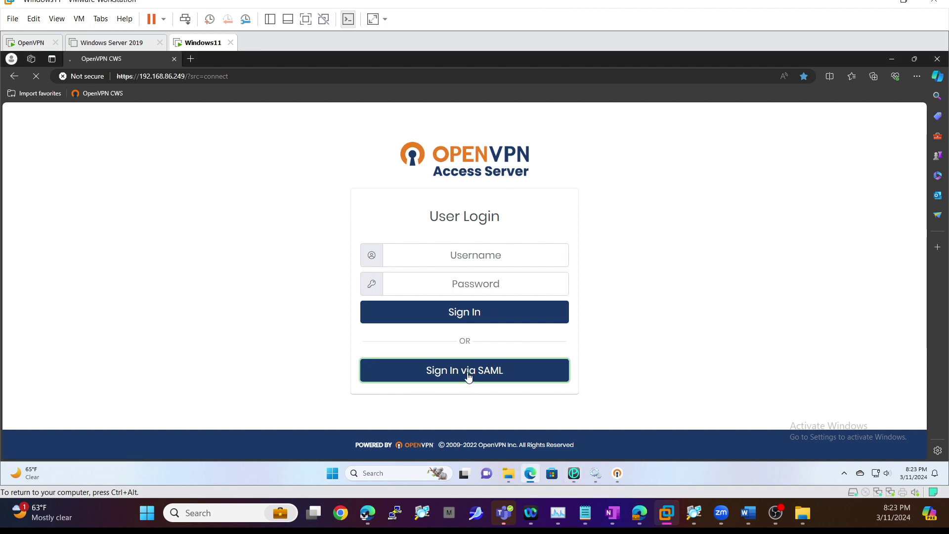
{"action": "left_click", "coordinate": [451, 152]}
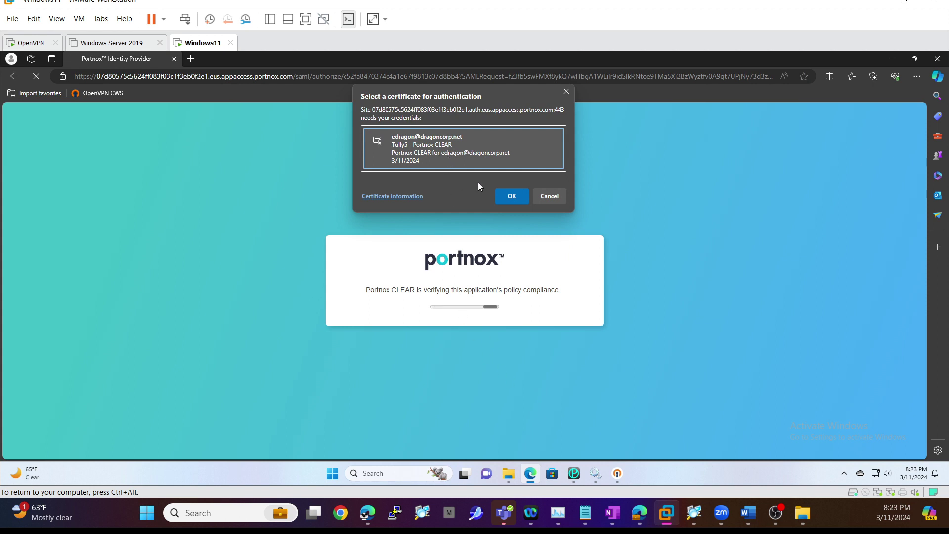
{"action": "left_click", "coordinate": [512, 196]}
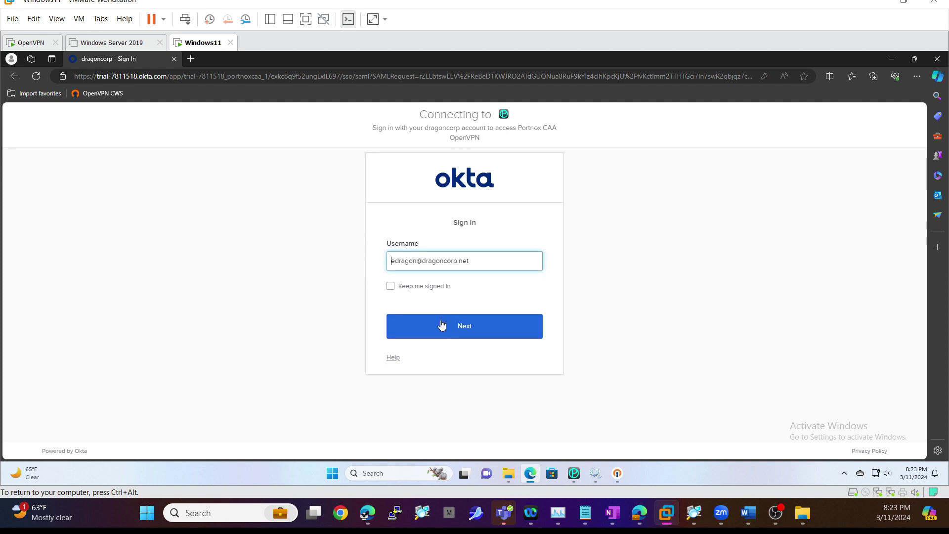
{"action": "left_click", "coordinate": [464, 328]}
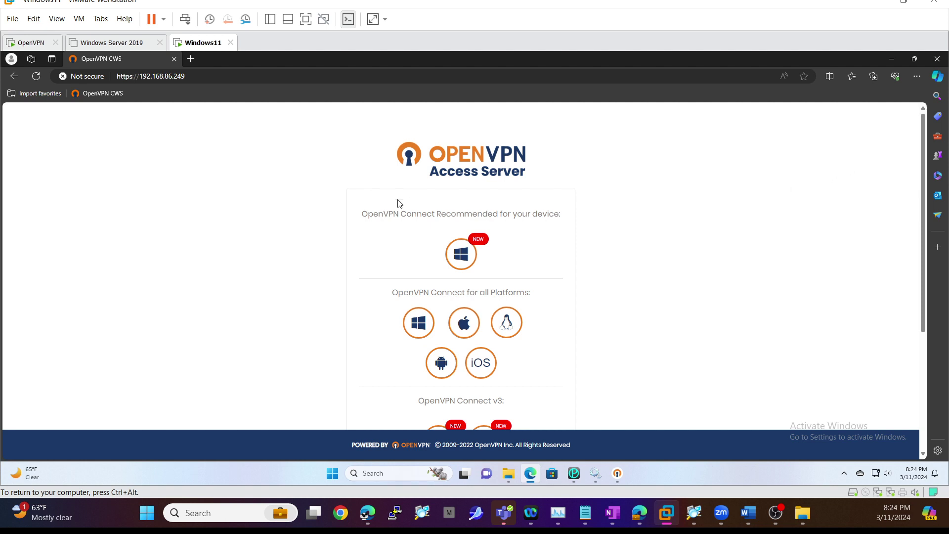
- Download the user-locked profile-48.ovpn and open the downloaded file
{"action": "scroll", "coordinate": [627, 269], "scroll_direction": "down", "scroll_amount": 4}
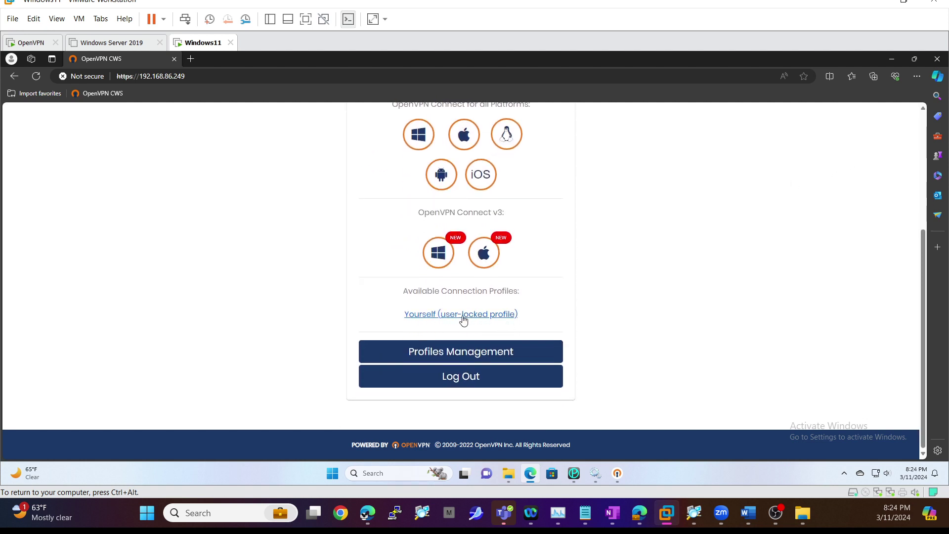
{"action": "scroll", "coordinate": [650, 307], "scroll_direction": "up", "scroll_amount": 4}
{"action": "scroll", "coordinate": [654, 307], "scroll_direction": "down", "scroll_amount": 4}
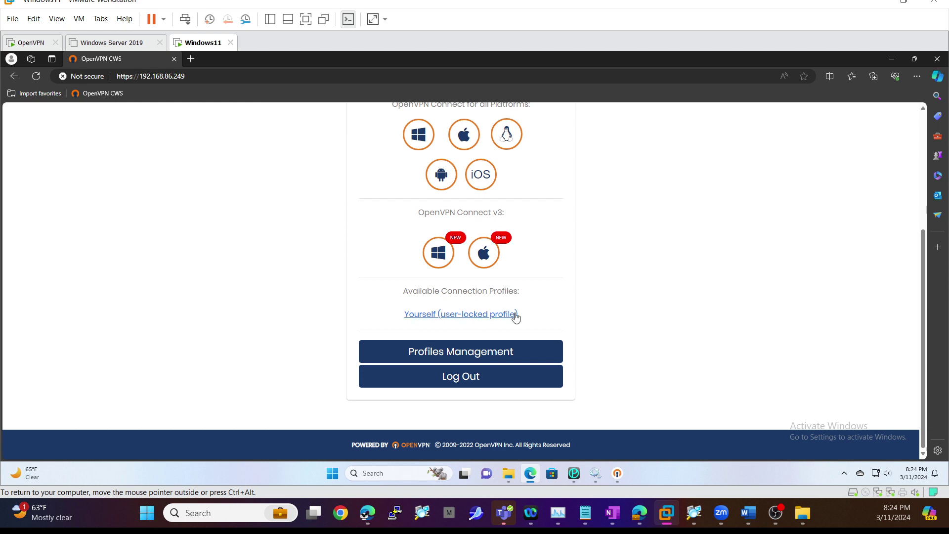
{"action": "left_click", "coordinate": [477, 316]}
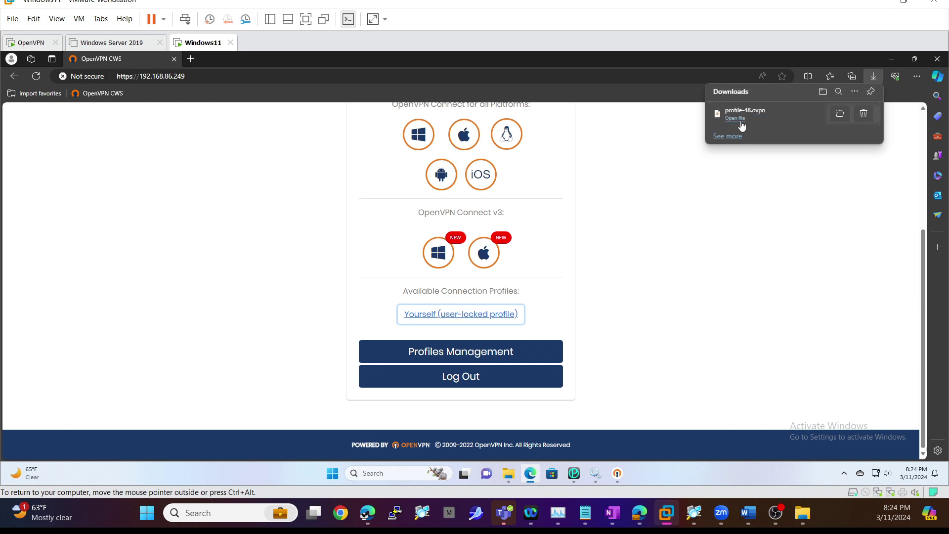
{"action": "left_click", "coordinate": [617, 473]}
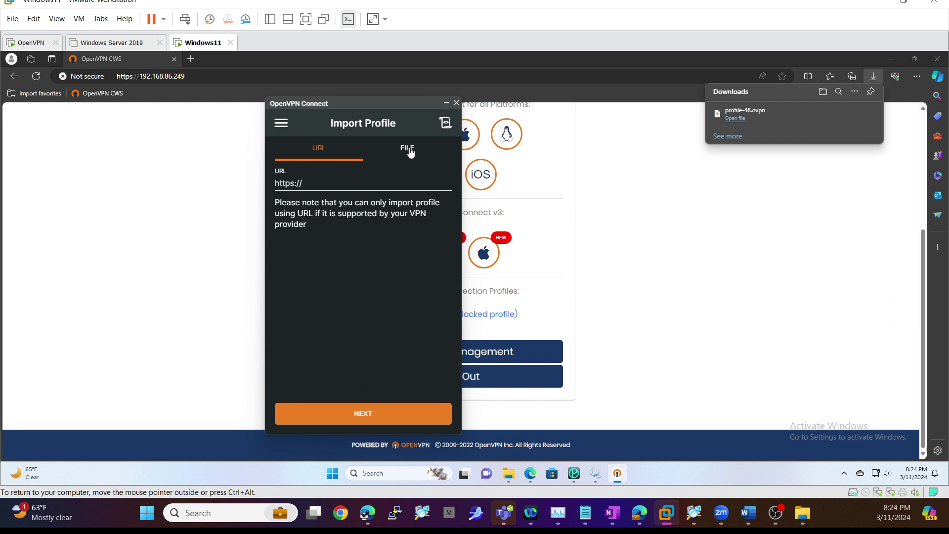
- Import profile-48 from file into OpenVPN Connect
{"action": "left_click", "coordinate": [408, 149]}
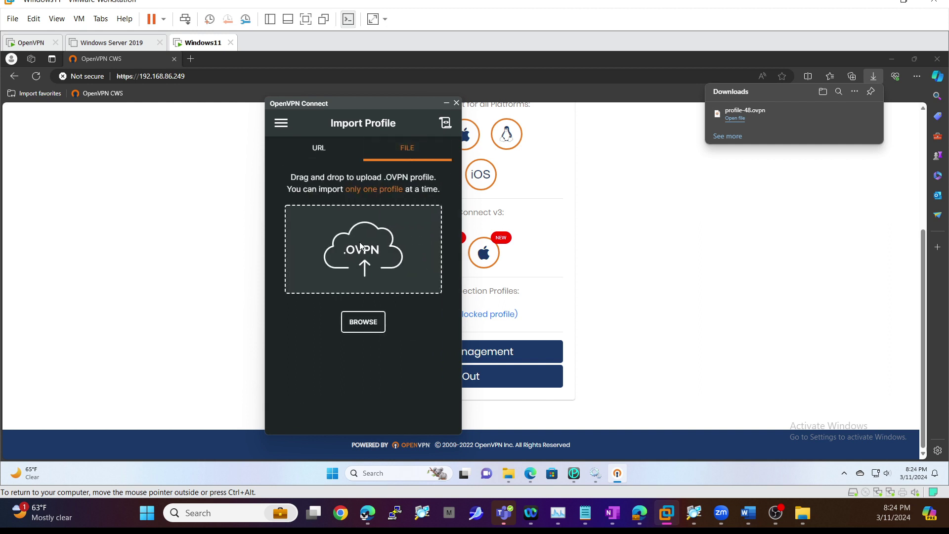
{"action": "left_click", "coordinate": [361, 324]}
{"action": "left_click", "coordinate": [379, 190]}
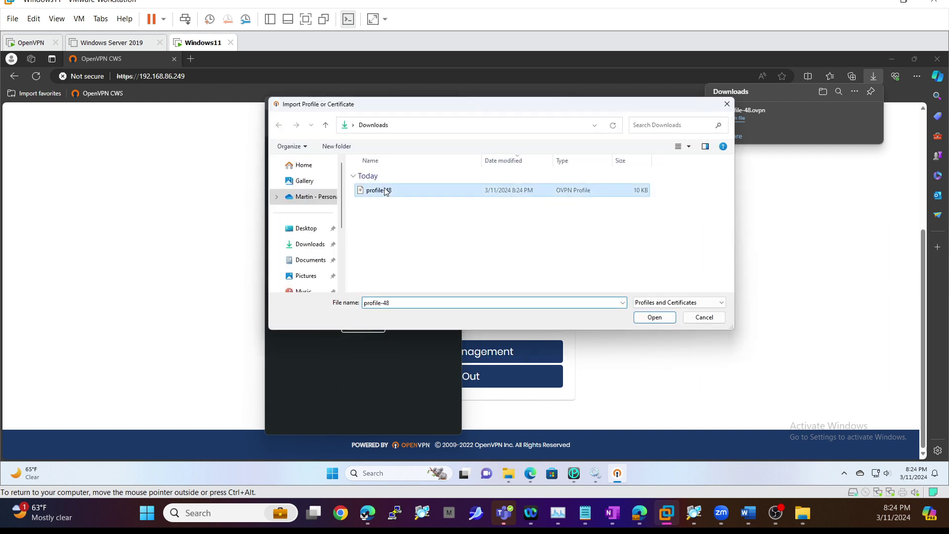
{"action": "left_click", "coordinate": [655, 317]}
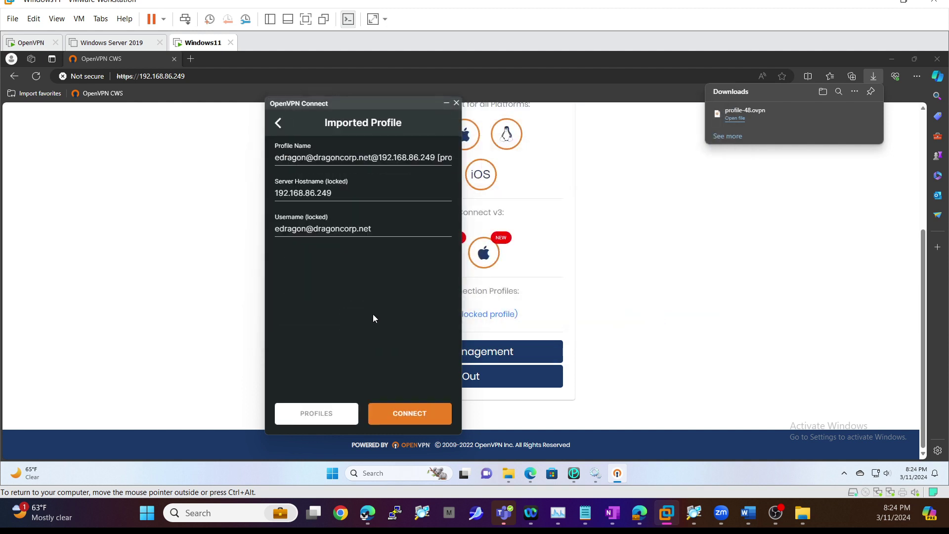
- Connect the profile-48 VPN and bring back Portnox CLEAR's Applications page
{"action": "left_click", "coordinate": [412, 417]}
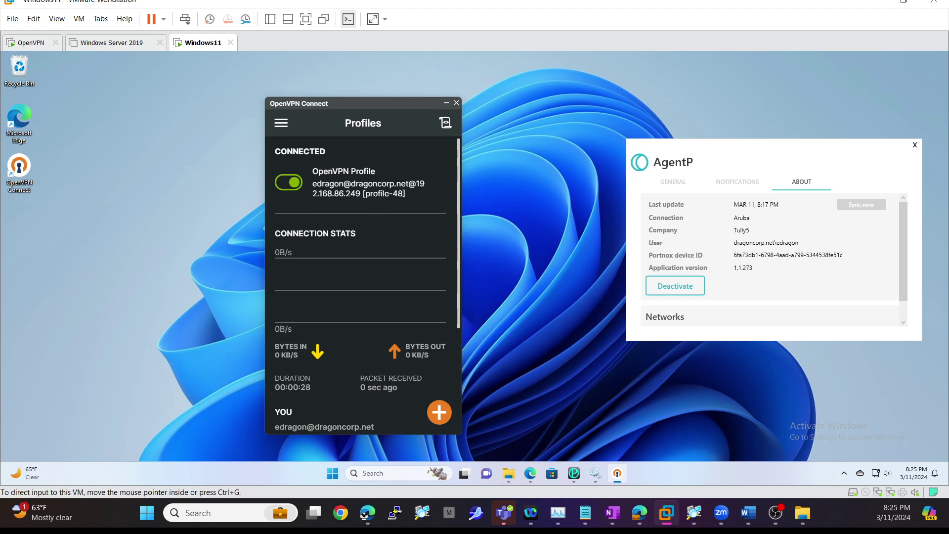
{"action": "left_click", "coordinate": [639, 512]}
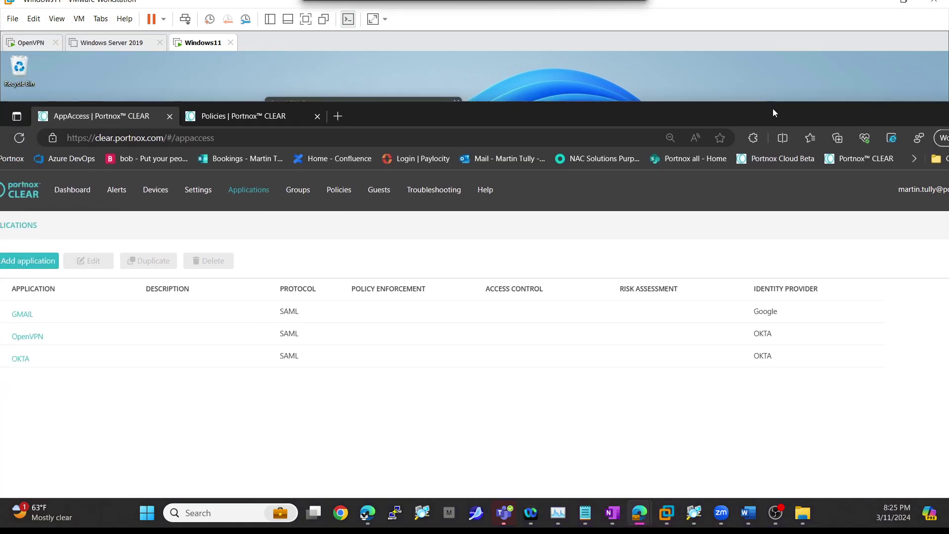
- Maximize the browser, open Alerts, and expand both ZTAP authentication success alerts' additional info
{"action": "double_click", "coordinate": [659, 117]}
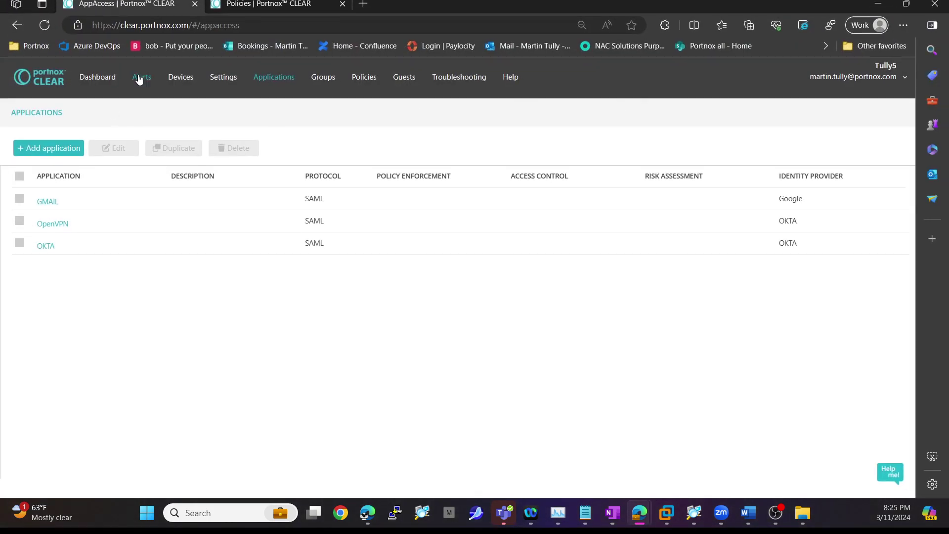
{"action": "left_click", "coordinate": [140, 79]}
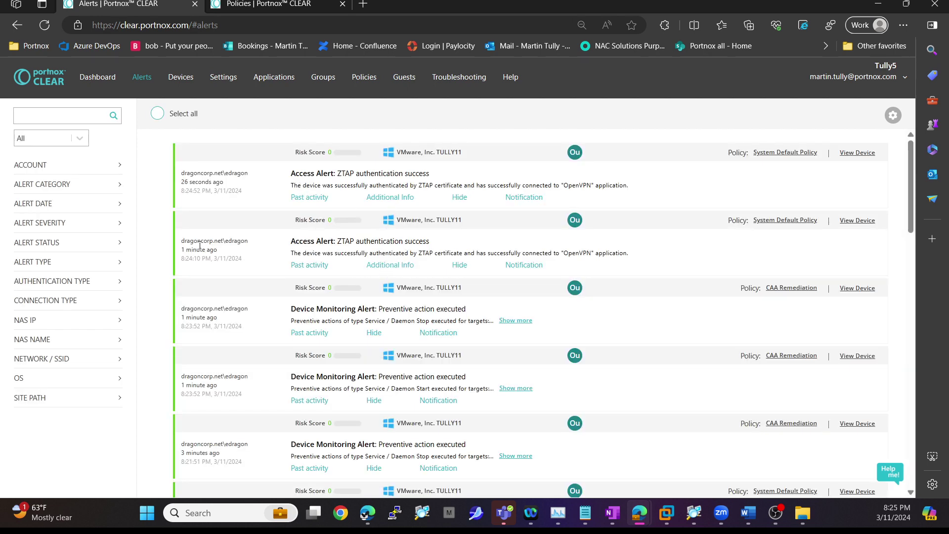
{"action": "left_click", "coordinate": [394, 267]}
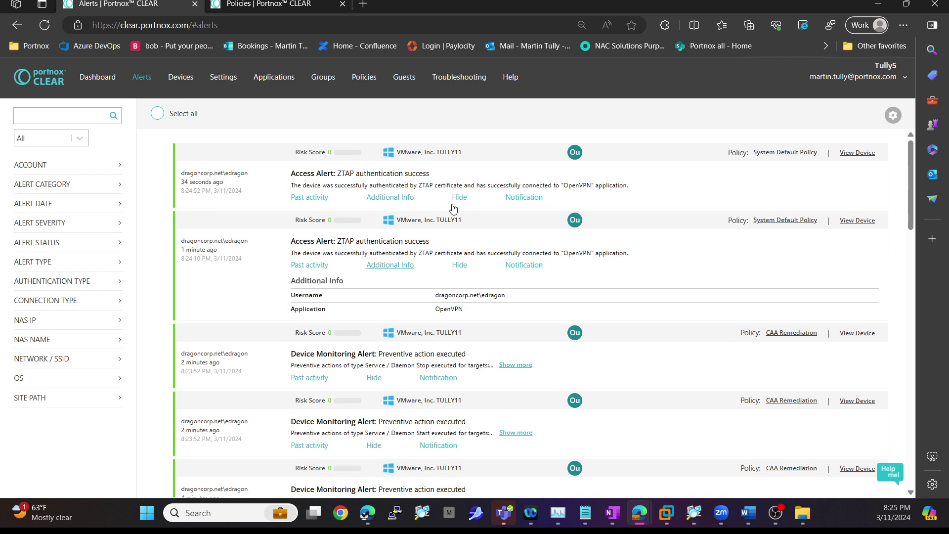
{"action": "left_click", "coordinate": [407, 198]}
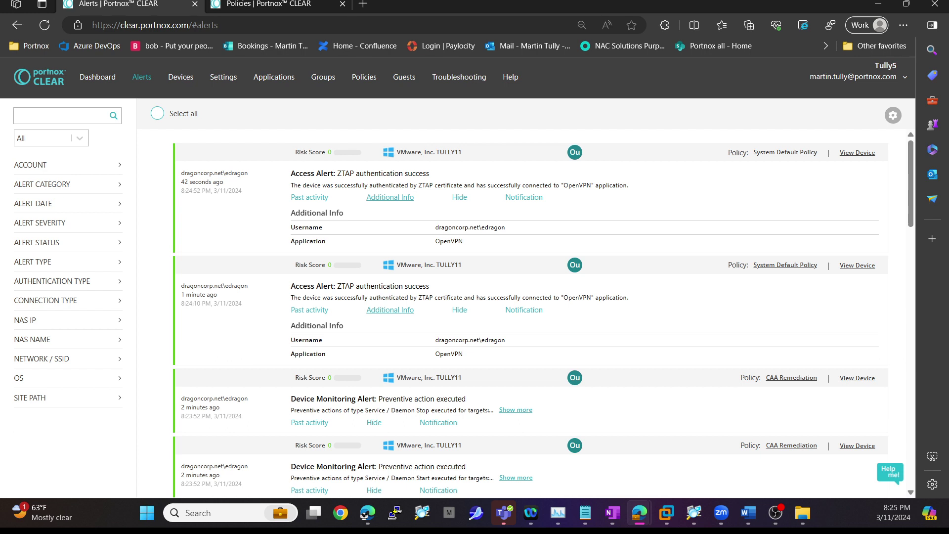
{"action": "left_click", "coordinate": [365, 513]}
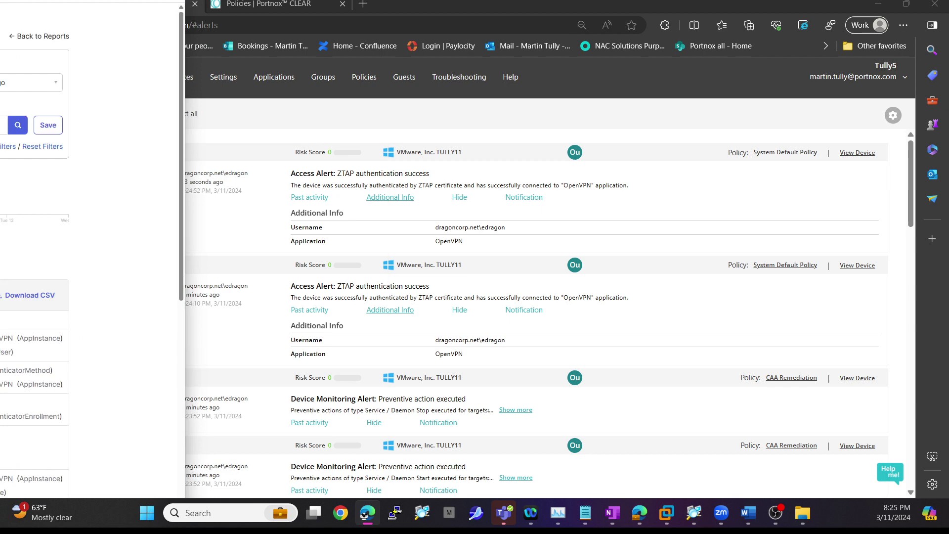
- Maximize Okta's System Log, scroll through the OpenVPN MFA and SSO events, then restore the window
{"action": "left_click_drag", "start_coordinate": [2, 48], "coordinate": [710, 49]}
{"action": "double_click", "coordinate": [710, 48]}
{"action": "scroll", "coordinate": [567, 360], "scroll_direction": "down", "scroll_amount": 5}
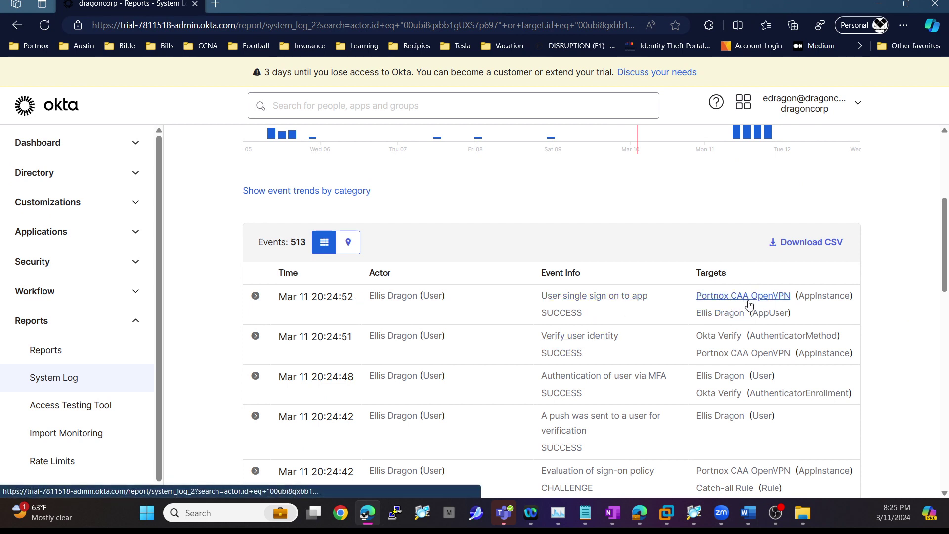
{"action": "scroll", "coordinate": [633, 345], "scroll_direction": "down", "scroll_amount": 1}
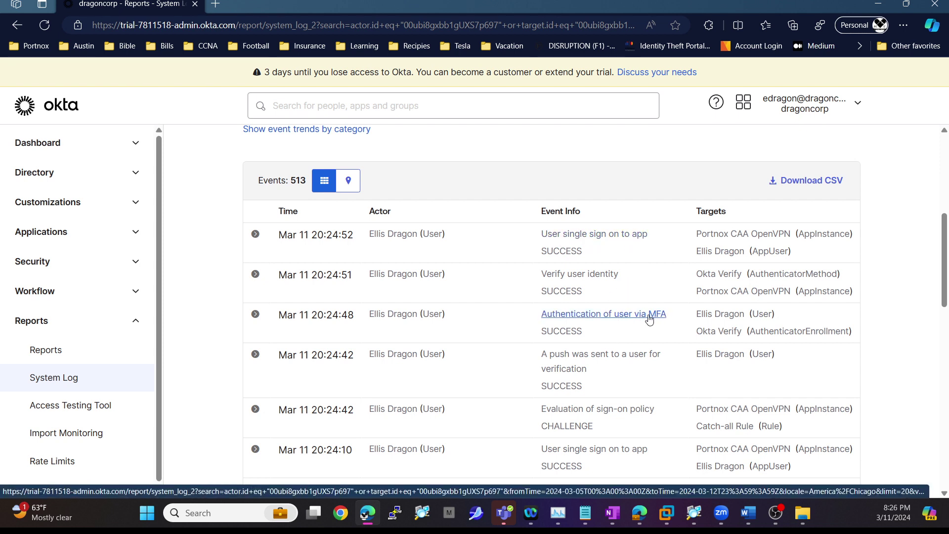
{"action": "left_click_drag", "start_coordinate": [715, 6], "coordinate": [0, 40]}
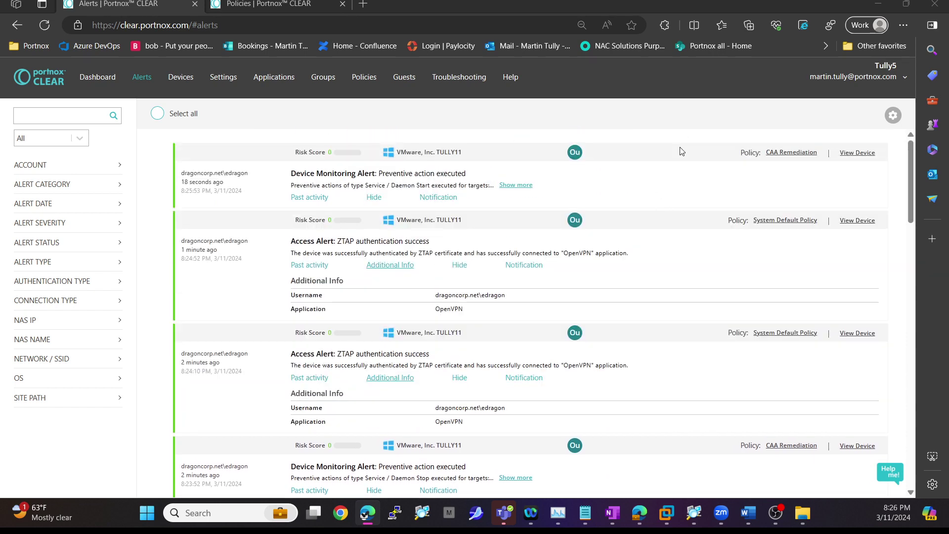
{"action": "scroll", "coordinate": [734, 389], "scroll_direction": "down", "scroll_amount": 3}
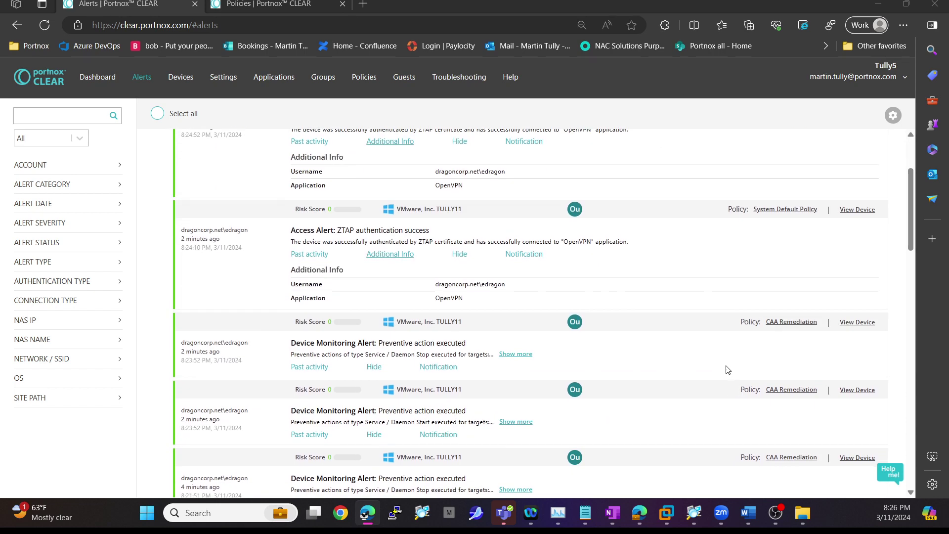
{"action": "left_click_drag", "start_coordinate": [687, 7], "coordinate": [600, 23]}
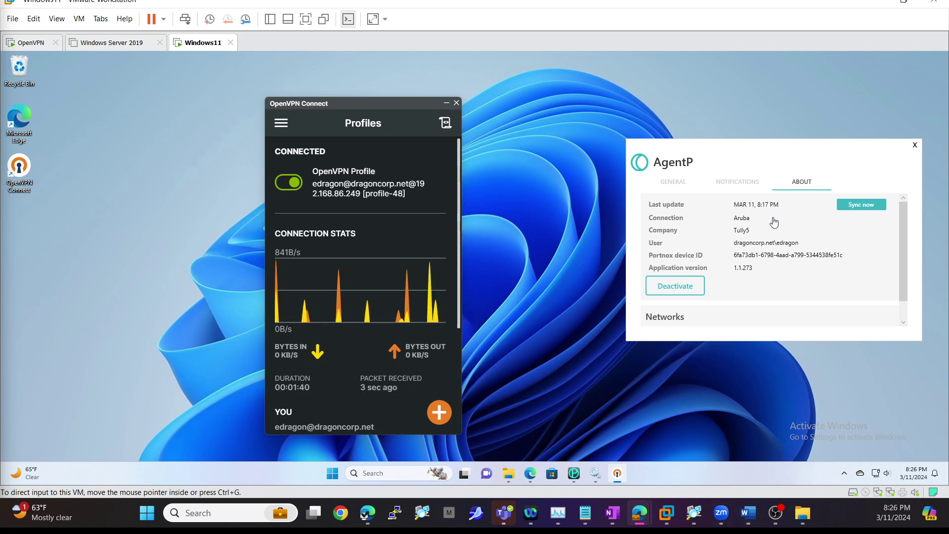
- View AgentP's violation details showing the device blocked for the forbidden VMTools service
{"action": "mouse_move", "coordinate": [597, 472]}
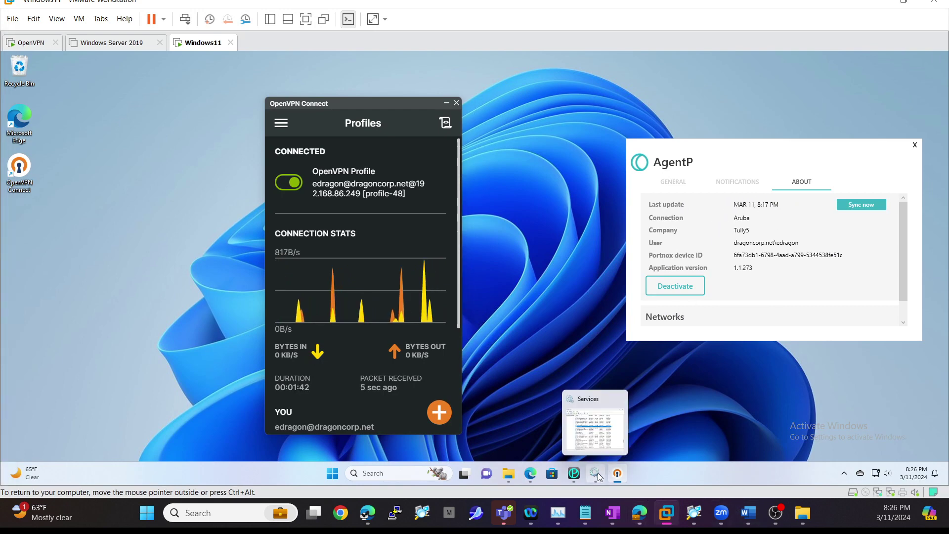
{"action": "left_click", "coordinate": [601, 445]}
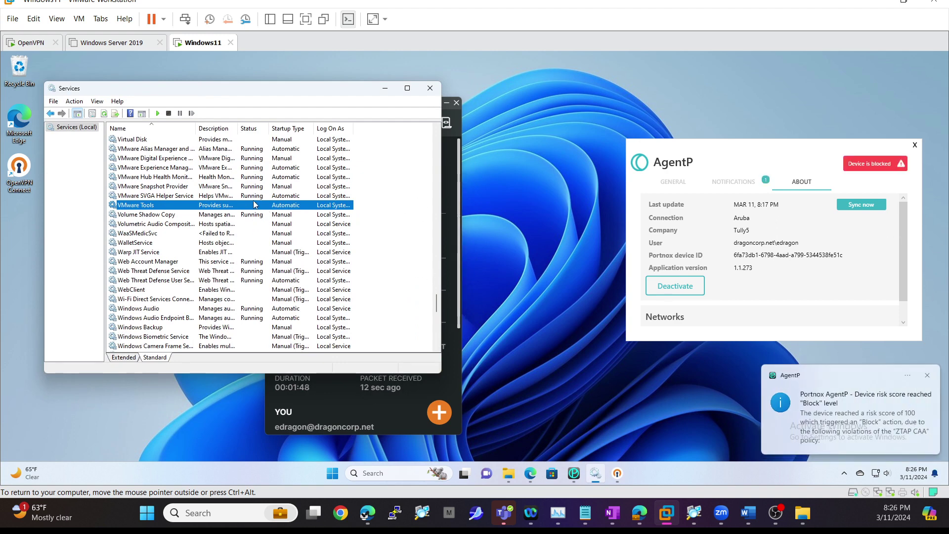
{"action": "left_click", "coordinate": [734, 183]}
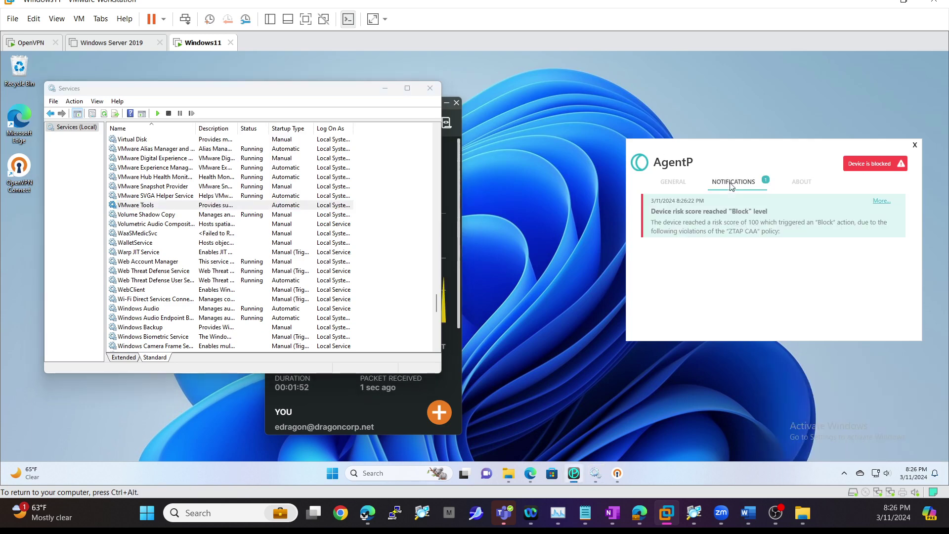
{"action": "left_click", "coordinate": [680, 189]}
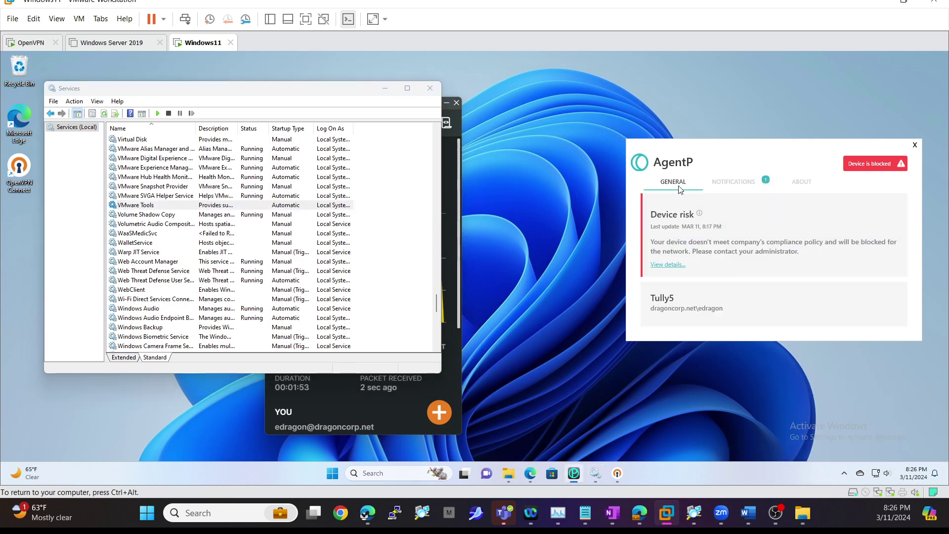
{"action": "left_click", "coordinate": [681, 263]}
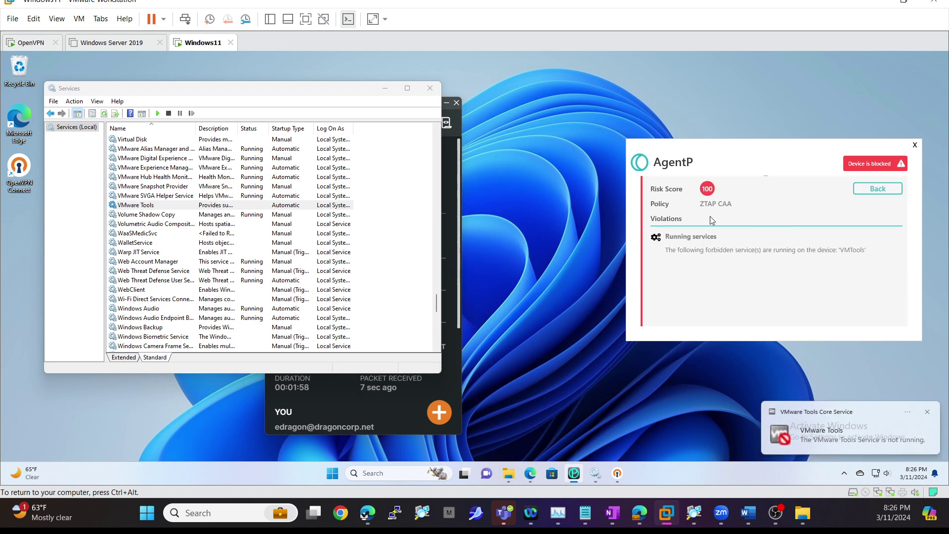
- Refresh the VMware Tools service entry in Services
{"action": "left_click", "coordinate": [192, 205]}
{"action": "right_click", "coordinate": [194, 207]}
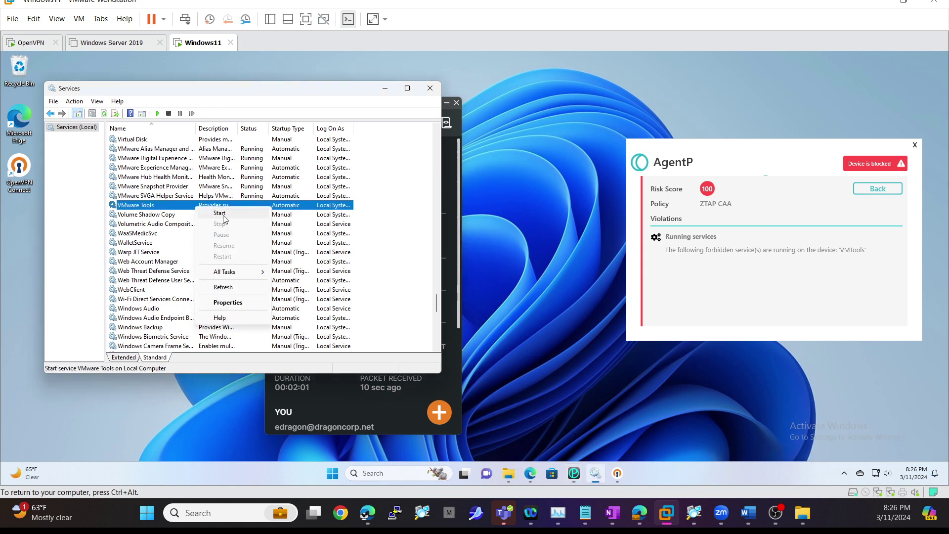
{"action": "left_click", "coordinate": [245, 289]}
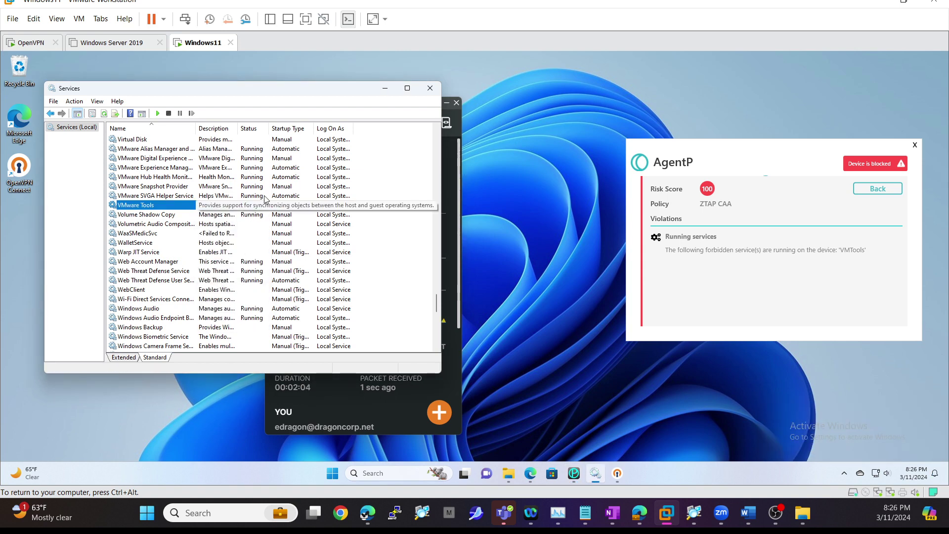
- Disconnect and reconnect the OpenVPN profile, then close the SAML result tab and browser
{"action": "left_click", "coordinate": [385, 89]}
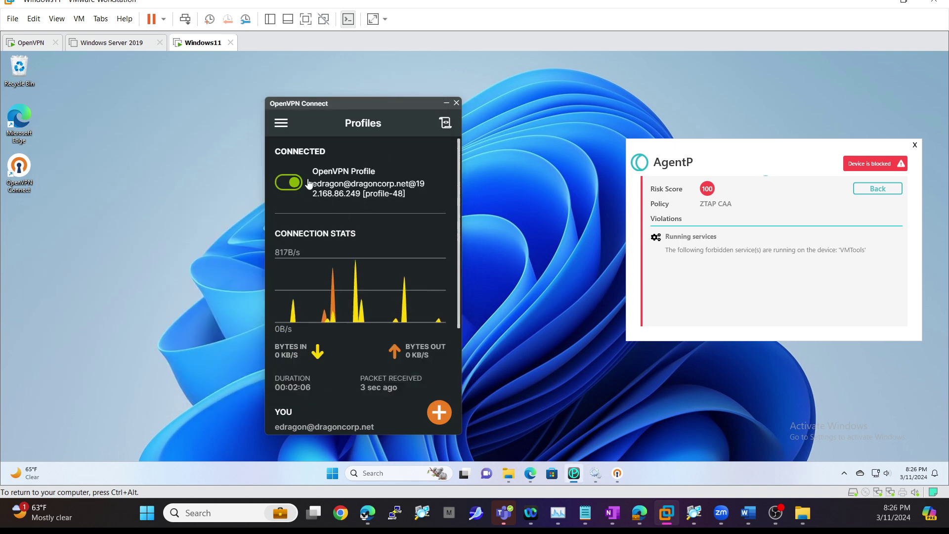
{"action": "left_click", "coordinate": [289, 183]}
{"action": "left_click", "coordinate": [357, 309]}
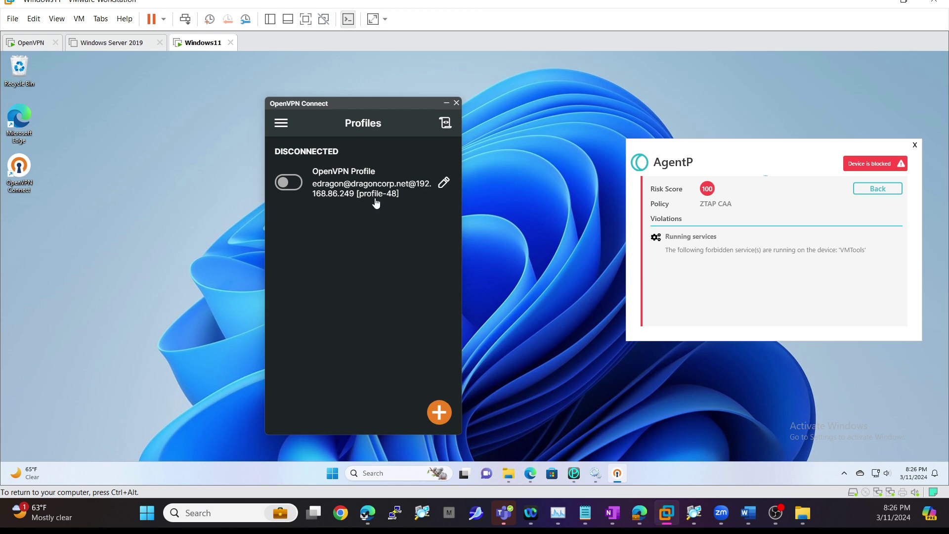
{"action": "left_click", "coordinate": [290, 182]}
{"action": "mouse_move", "coordinate": [531, 473]}
{"action": "left_click", "coordinate": [528, 441]}
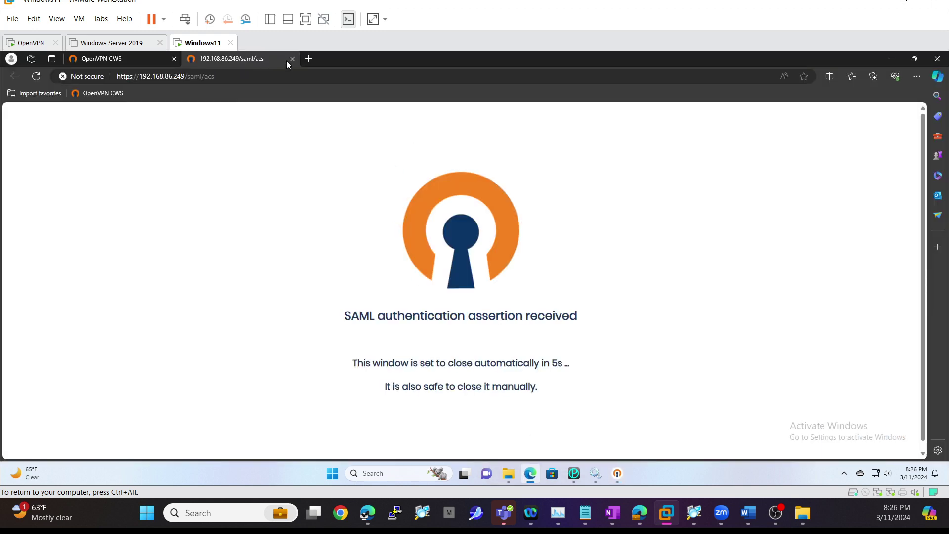
{"action": "left_click", "coordinate": [291, 58]}
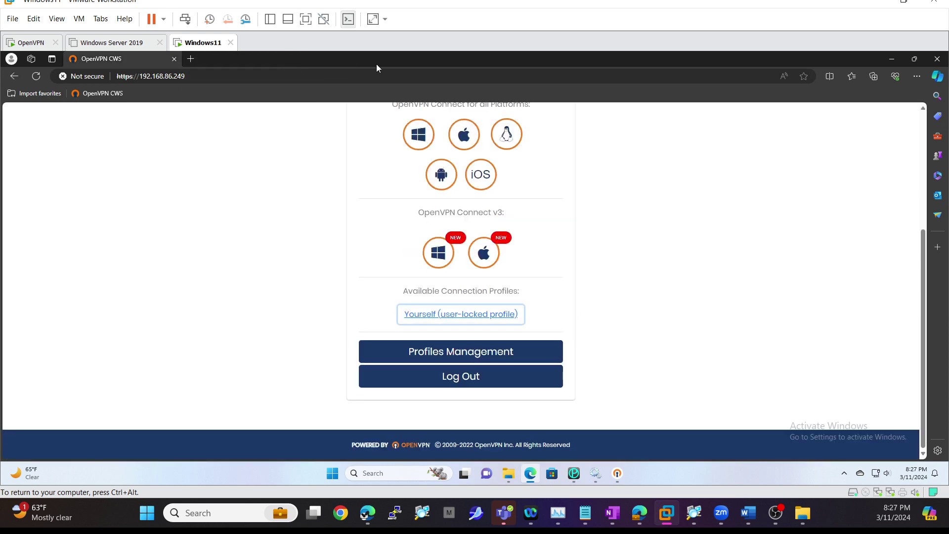
{"action": "left_click", "coordinate": [937, 58]}
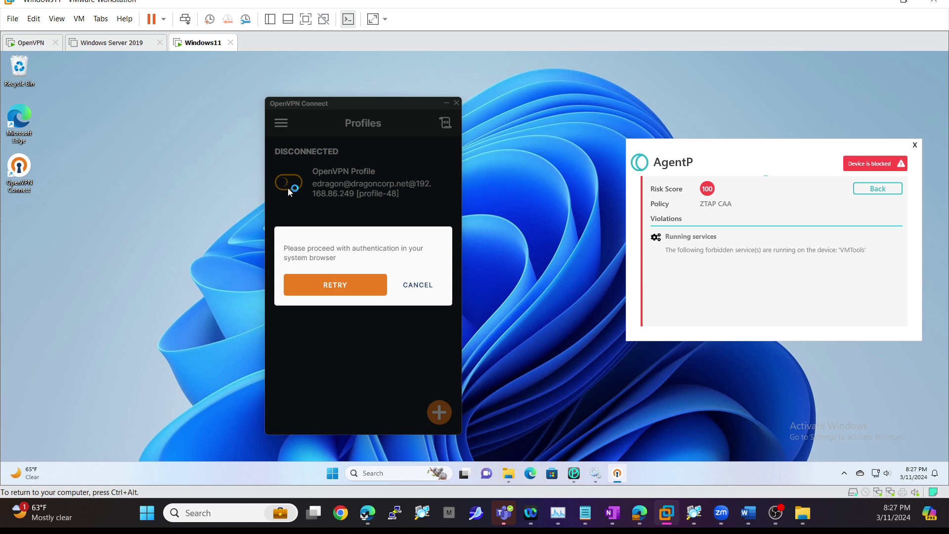
- Retry sign-in with the Portnox CLEAR certificate, reaching the page blocking access for VMTools
{"action": "left_click", "coordinate": [328, 288]}
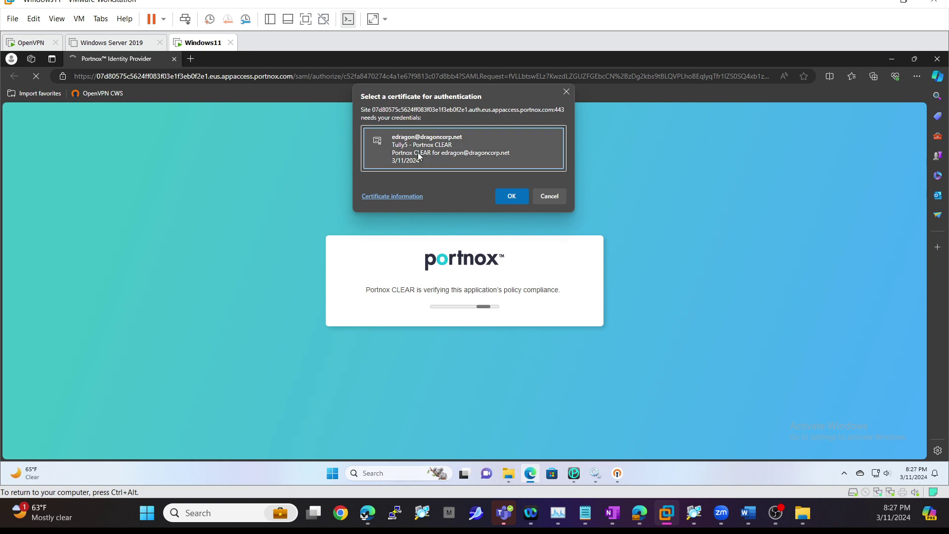
{"action": "left_click", "coordinate": [509, 196]}
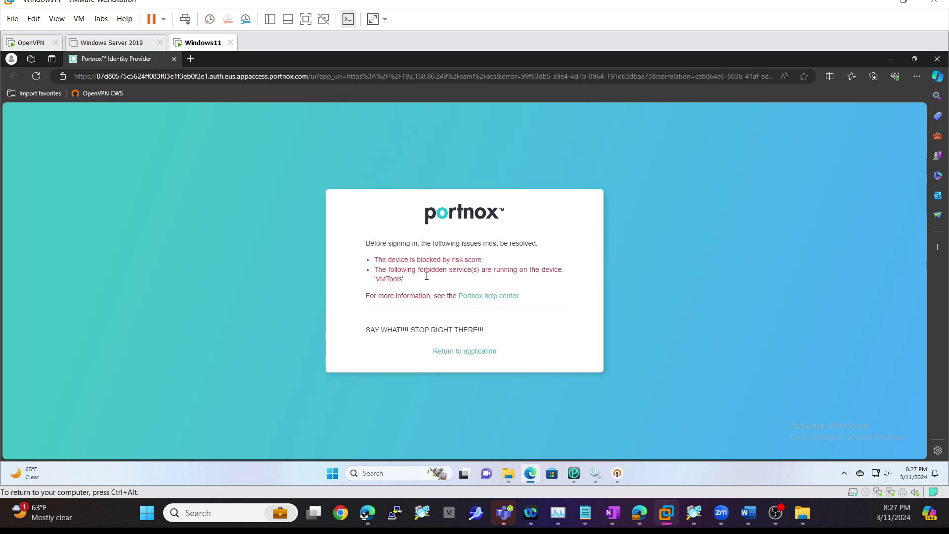
{"action": "left_click_drag", "start_coordinate": [418, 282], "coordinate": [374, 279]}
{"action": "left_click", "coordinate": [575, 474]}
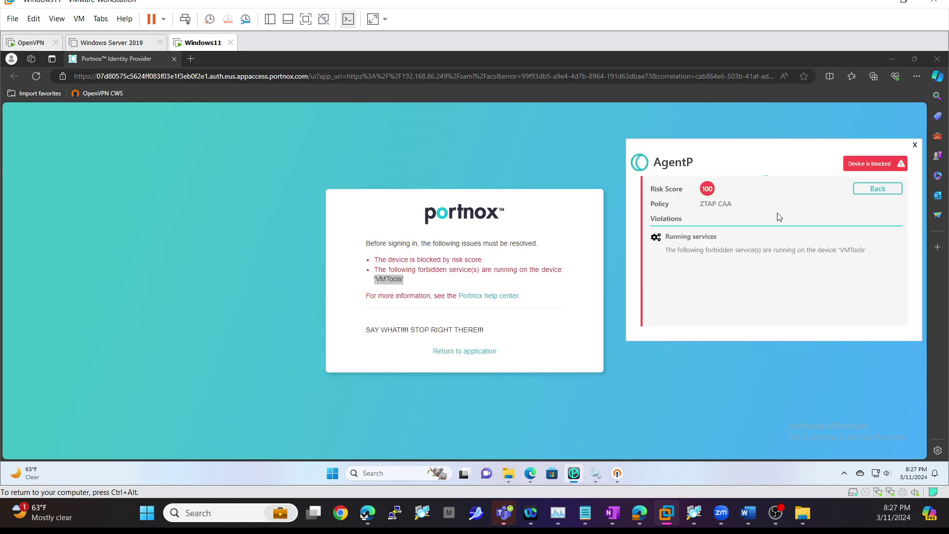
- On the host, expand the newest blocked-access alert, highlight its OpenVPN application entry, and return to the VM
{"action": "key", "text": "ctrl+alt"}
{"action": "key", "text": "alt+Tab"}
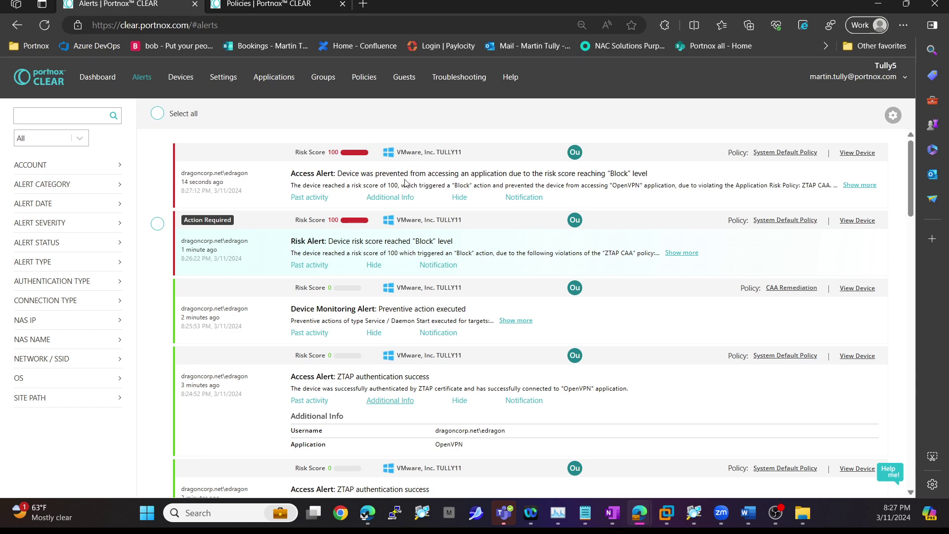
{"action": "left_click", "coordinate": [390, 196]}
{"action": "left_click_drag", "start_coordinate": [435, 173], "coordinate": [647, 174]}
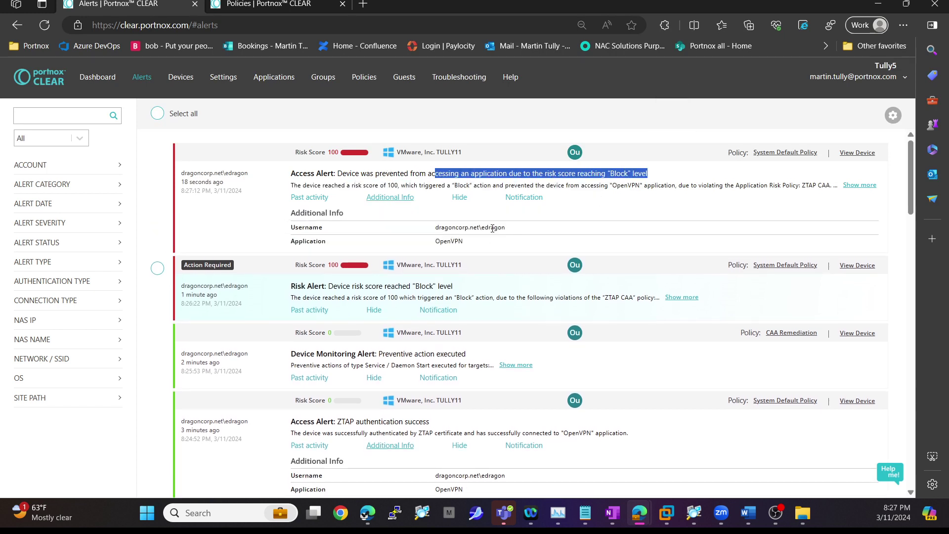
{"action": "triple_click", "coordinate": [480, 242]}
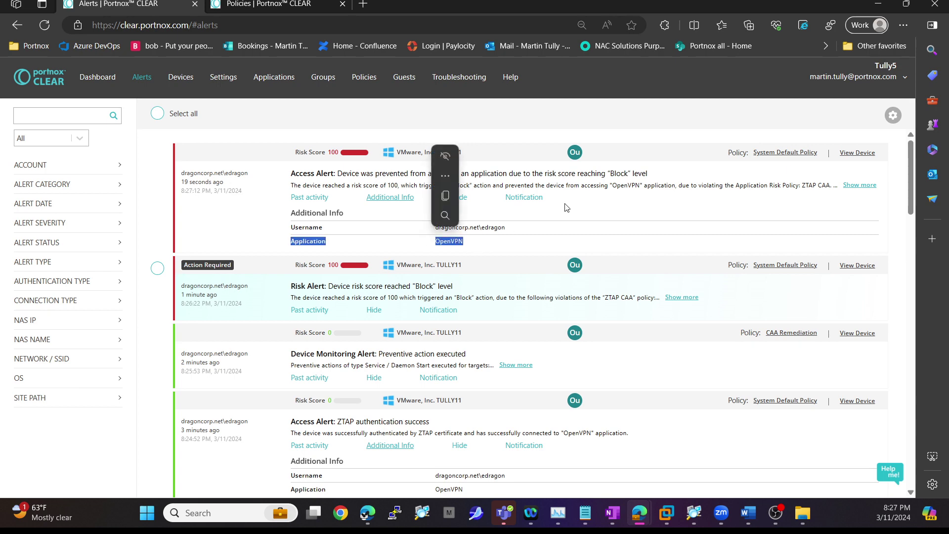
{"action": "key", "text": "alt+Tab"}
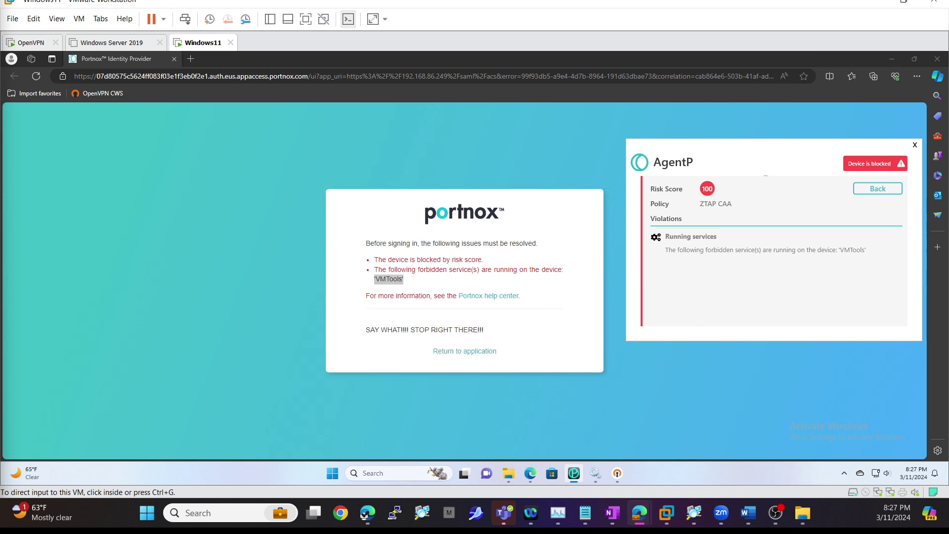
- Resync the device with Portnox CLEAR from AgentP's About page using Sync now
{"action": "left_click", "coordinate": [770, 277]}
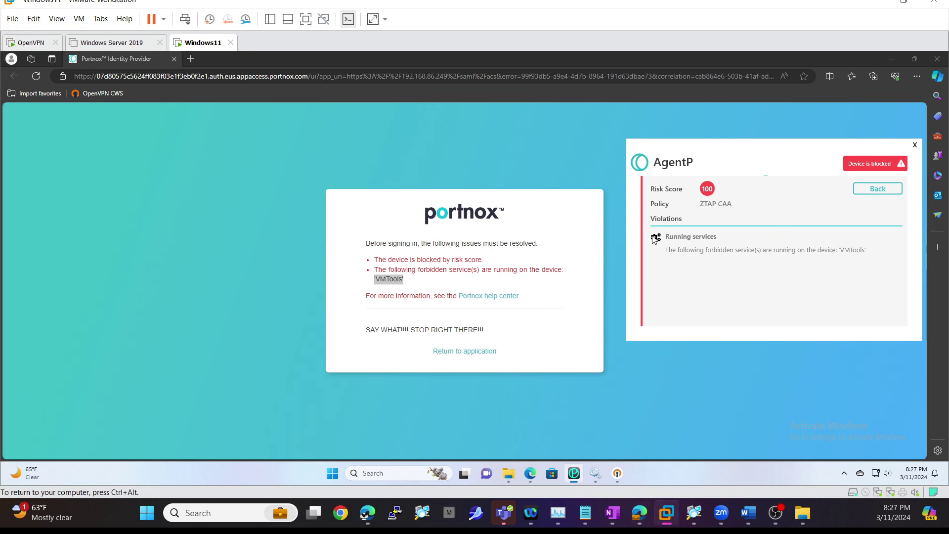
{"action": "left_click", "coordinate": [870, 195]}
{"action": "left_click", "coordinate": [797, 184]}
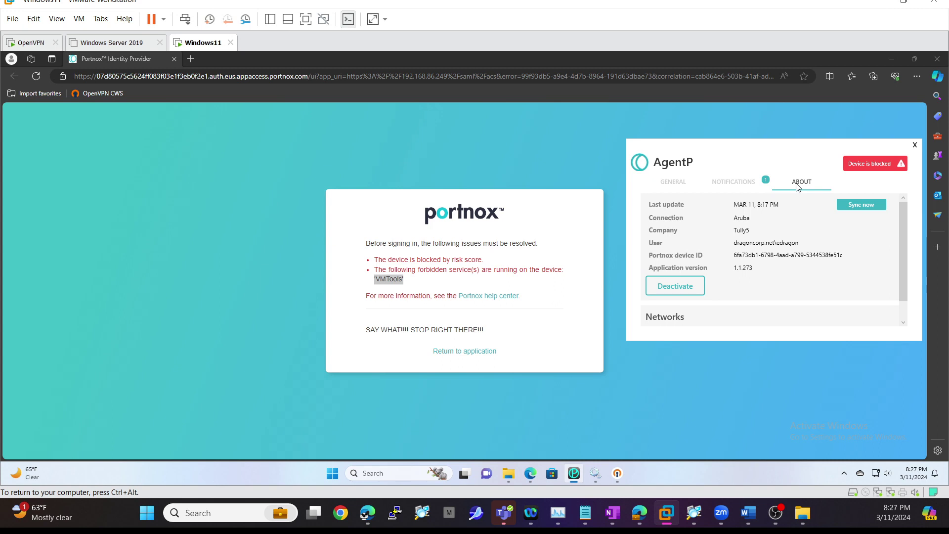
{"action": "left_click", "coordinate": [855, 205]}
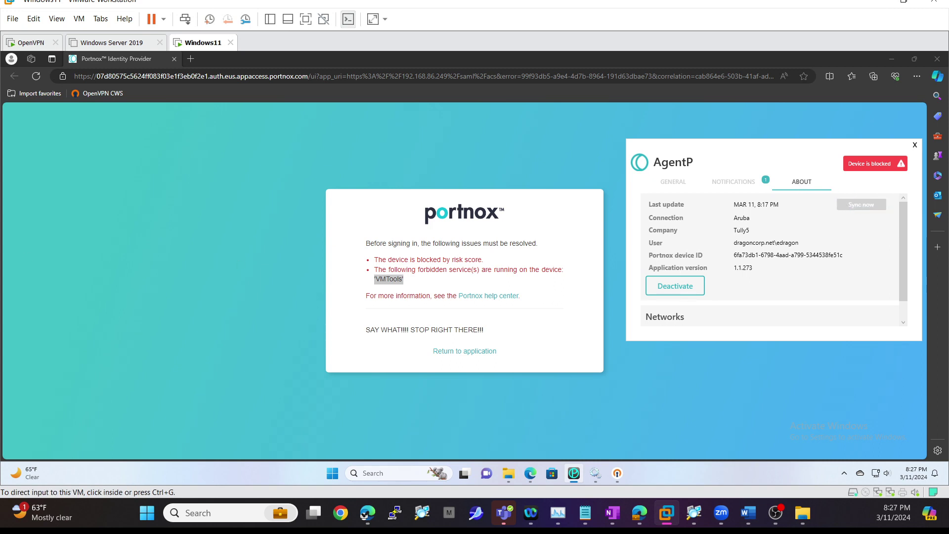
{"action": "key", "text": "alt+Tab"}
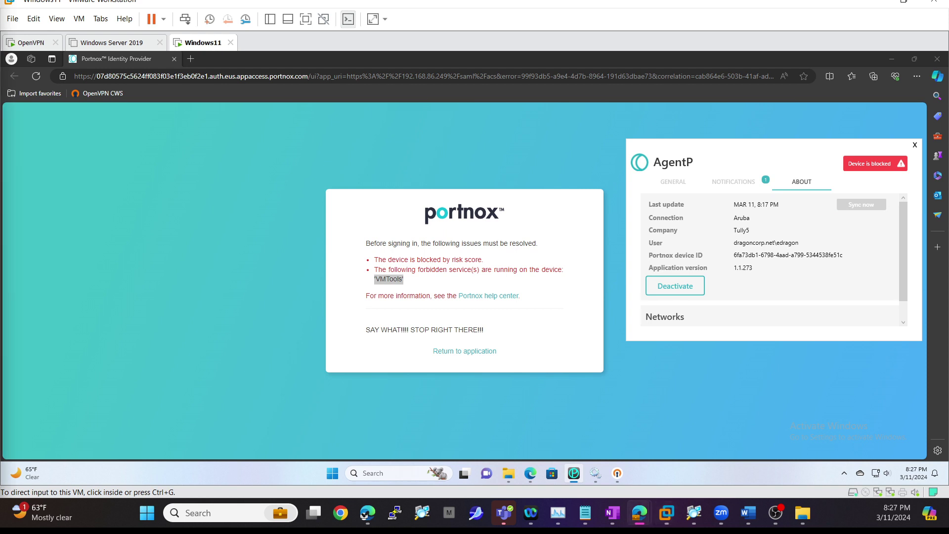
- Refresh the VM's Services list and confirm VMware Tools has stopped
{"action": "left_click", "coordinate": [596, 473]}
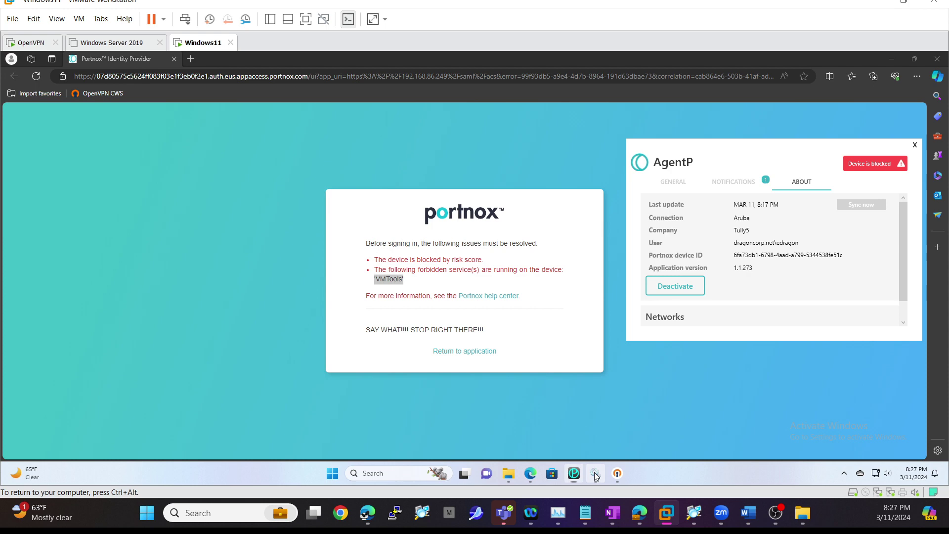
{"action": "left_click", "coordinate": [273, 228]}
{"action": "left_click", "coordinate": [279, 205]}
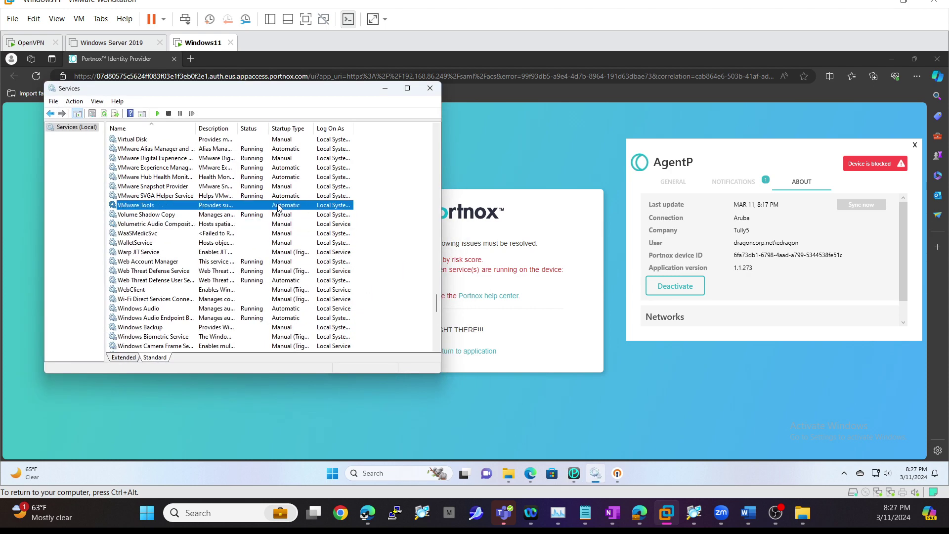
{"action": "right_click", "coordinate": [407, 218]}
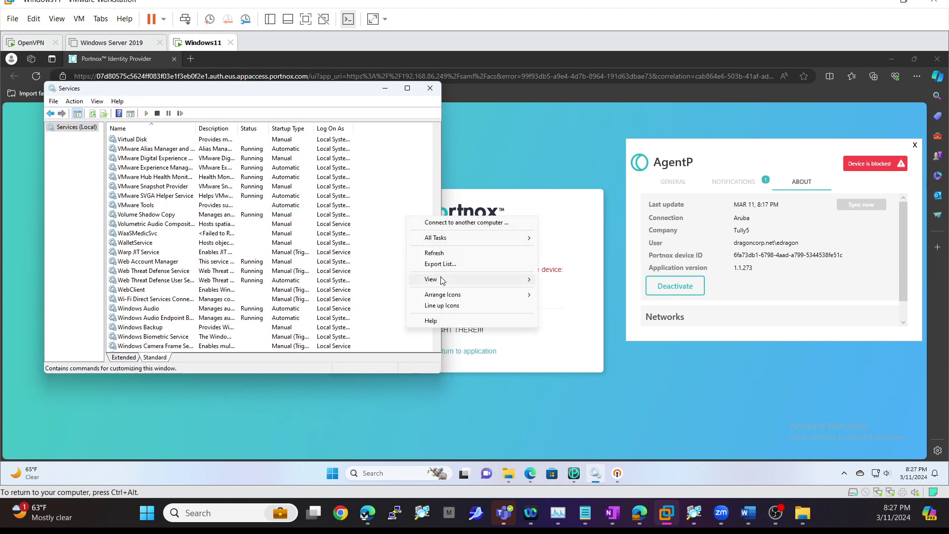
{"action": "left_click", "coordinate": [434, 254]}
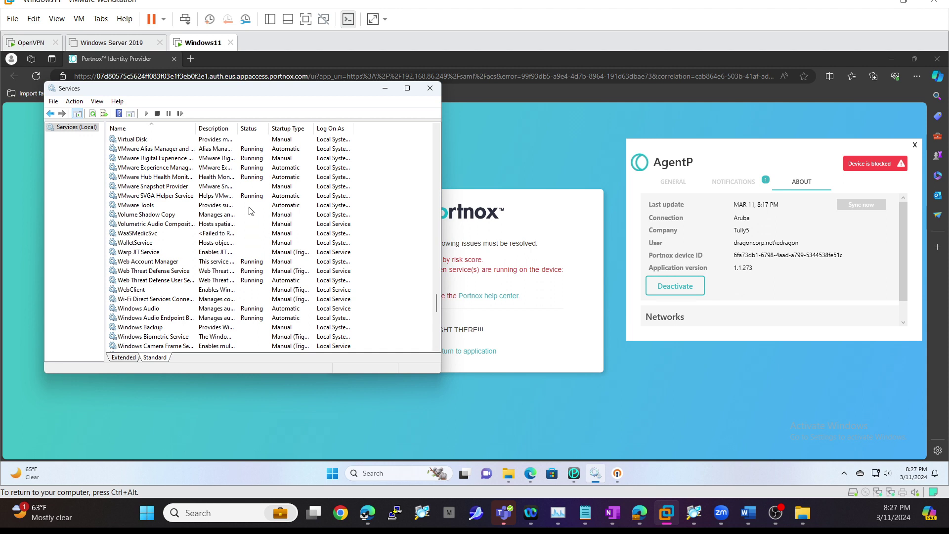
{"action": "left_click", "coordinate": [242, 205]}
- Recheck the agent's risk score and violations, then minimize the Services window
{"action": "left_click", "coordinate": [673, 182]}
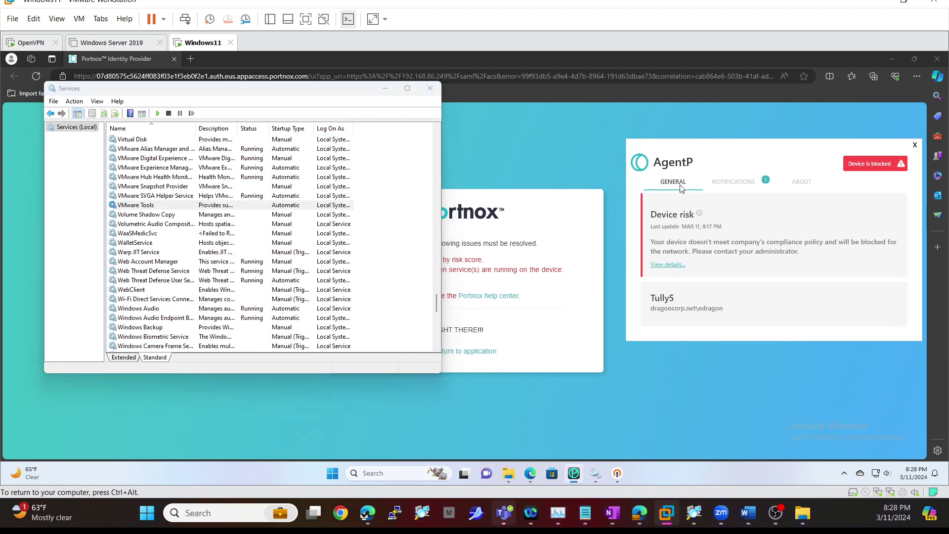
{"action": "left_click", "coordinate": [666, 262]}
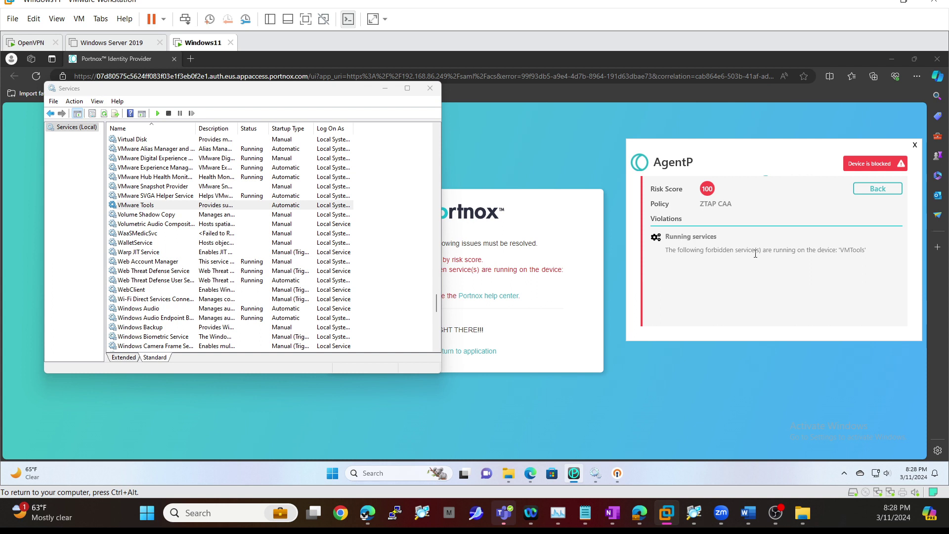
{"action": "left_click", "coordinate": [253, 206]}
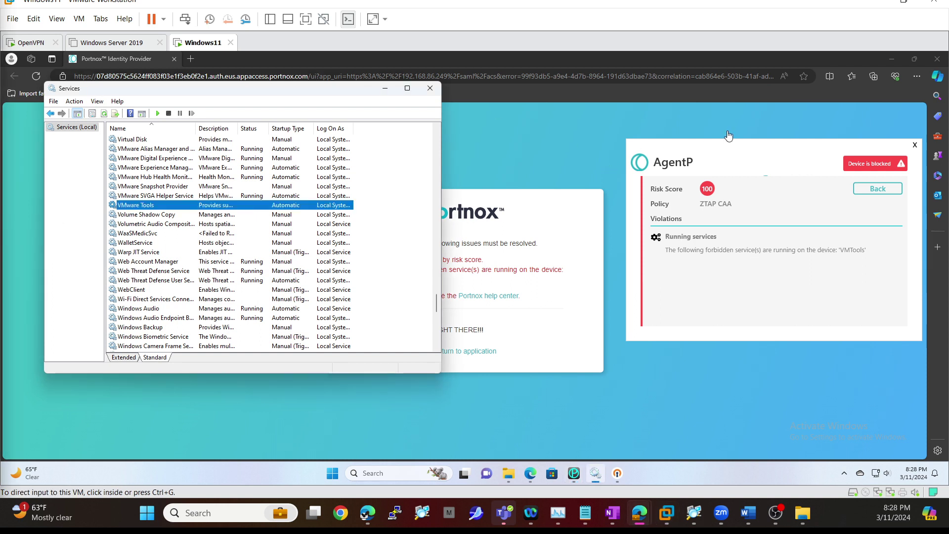
{"action": "left_click", "coordinate": [877, 188]}
{"action": "left_click", "coordinate": [796, 181]}
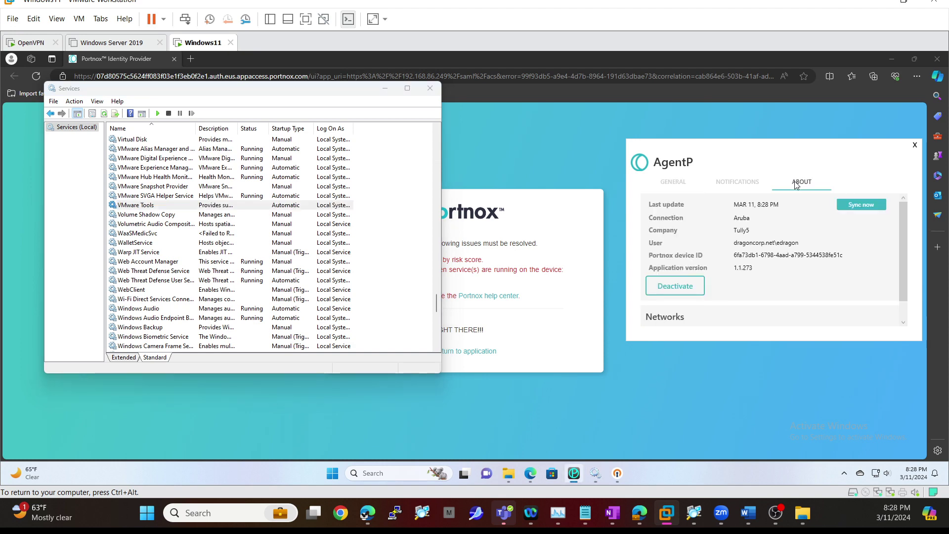
{"action": "left_click", "coordinate": [383, 88]}
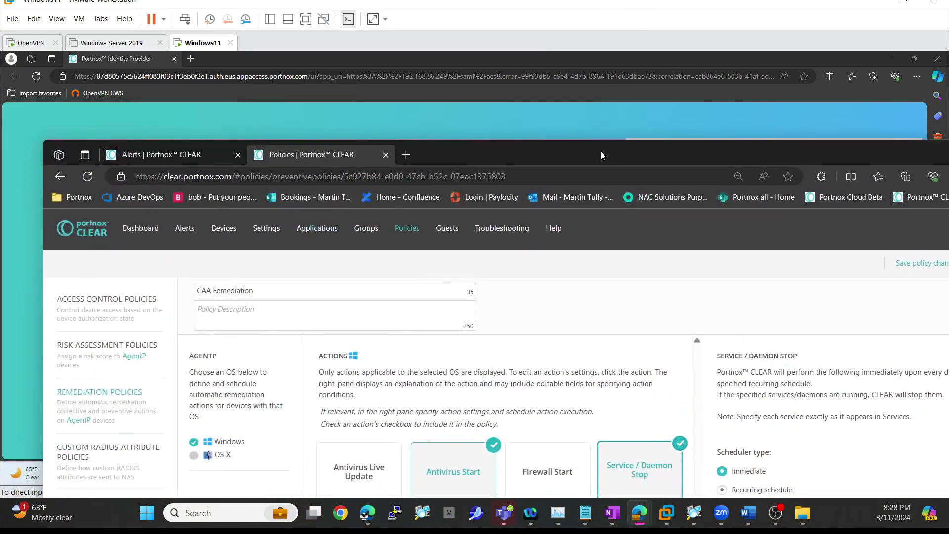
{"action": "double_click", "coordinate": [600, 152]}
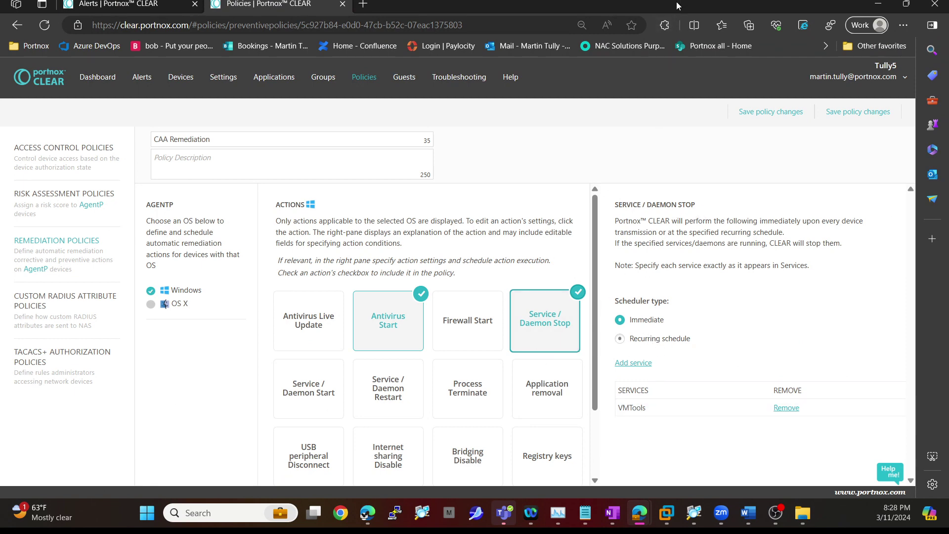
{"action": "key", "text": "alt+Tab"}
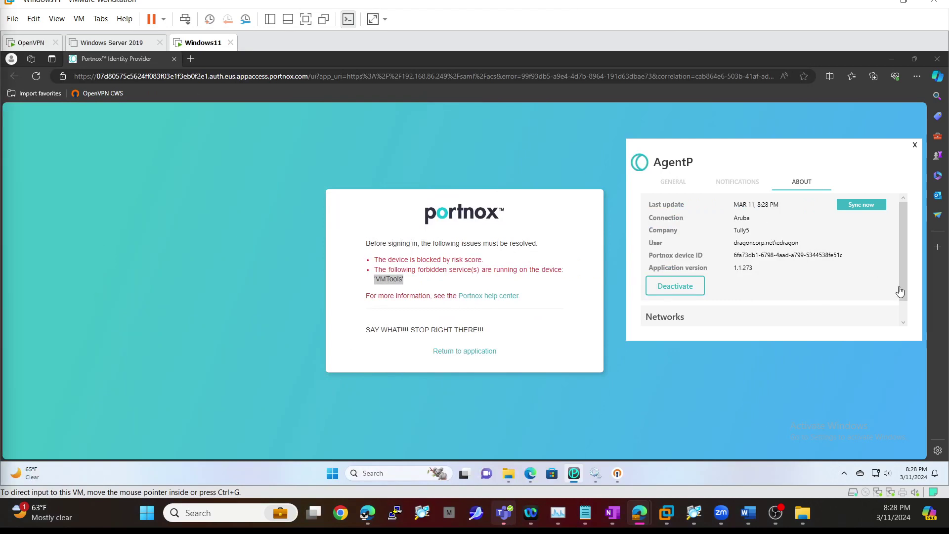
- Leave the block page, close the failed SAML browser window and cancel the pending OpenVPN prompt
{"action": "left_click", "coordinate": [481, 355]}
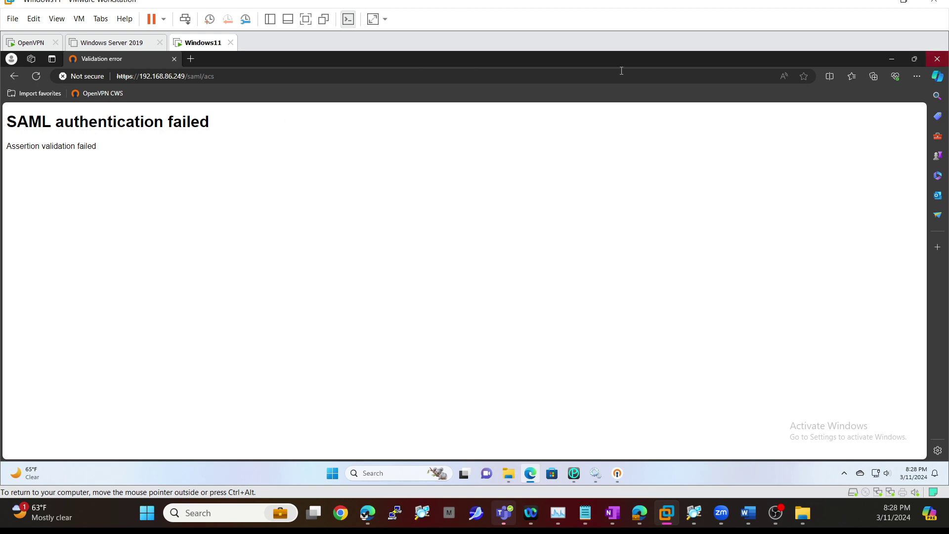
{"action": "left_click", "coordinate": [175, 59]}
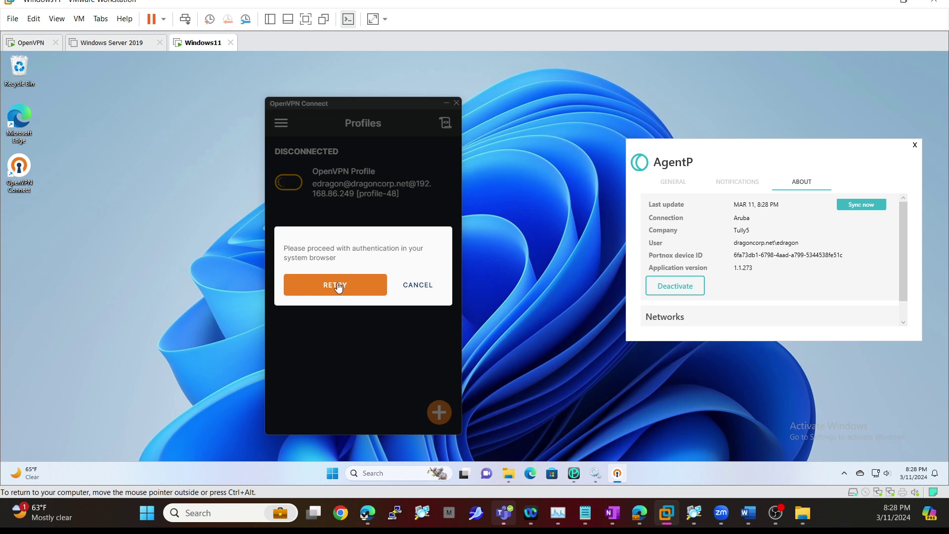
{"action": "left_click", "coordinate": [416, 289]}
- Reconnect the OpenVPN Profile using the device certificate and the prefilled Okta account
{"action": "left_click", "coordinate": [288, 184]}
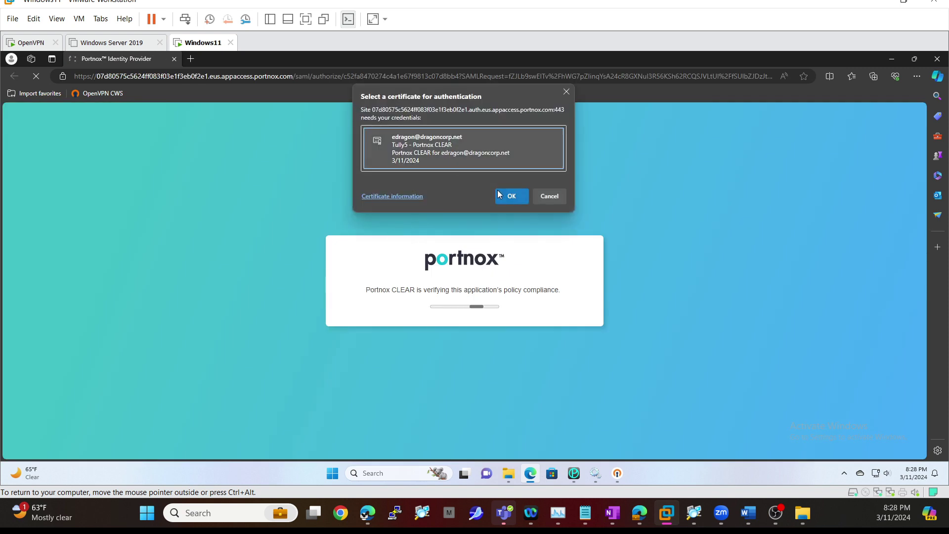
{"action": "left_click", "coordinate": [505, 195]}
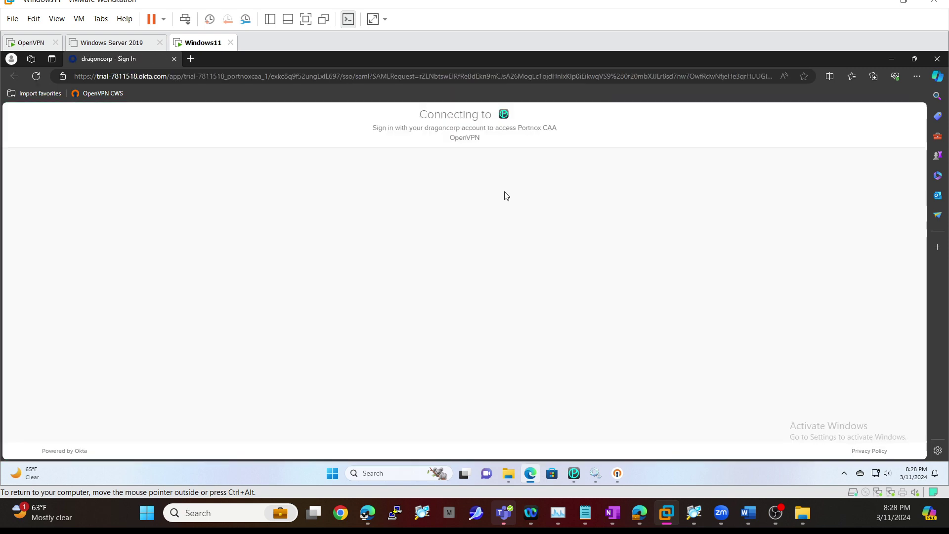
{"action": "left_click", "coordinate": [442, 328]}
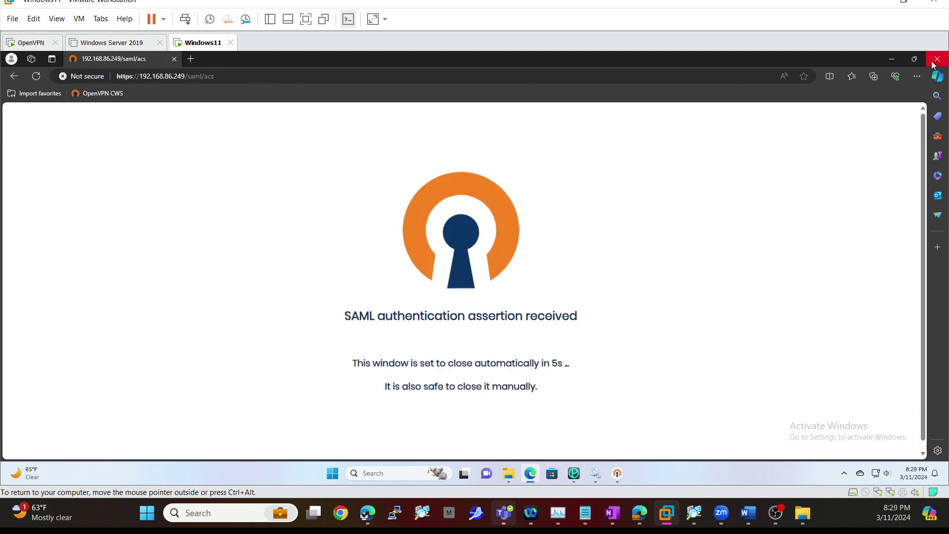
- Bring up OpenVPN Connect to see profile-48 connected with live traffic stats
{"action": "left_click", "coordinate": [890, 59]}
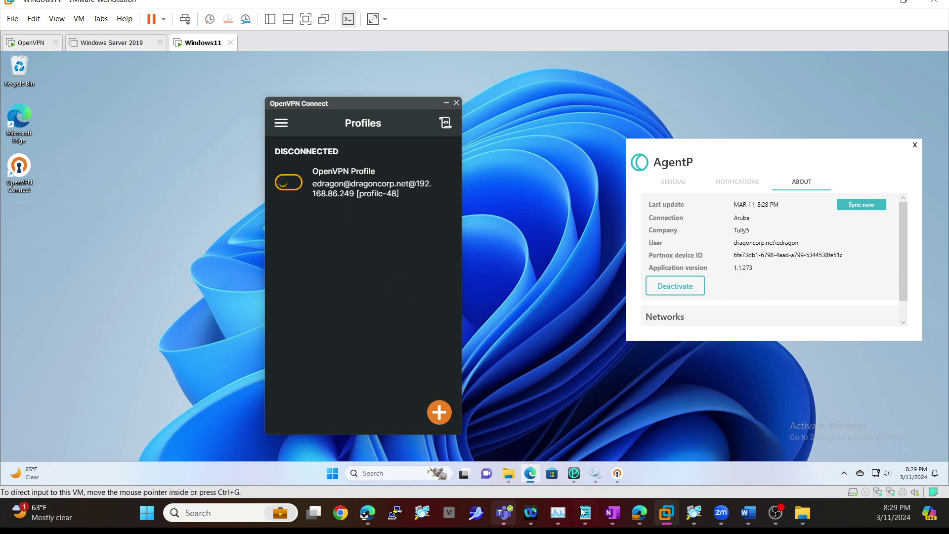
{"action": "mouse_move", "coordinate": [609, 478]}
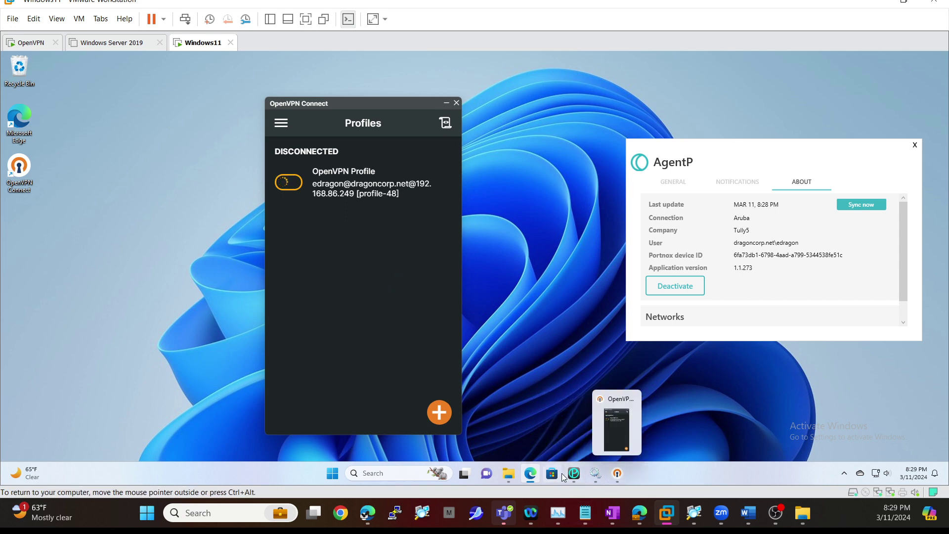
{"action": "left_click", "coordinate": [530, 475]}
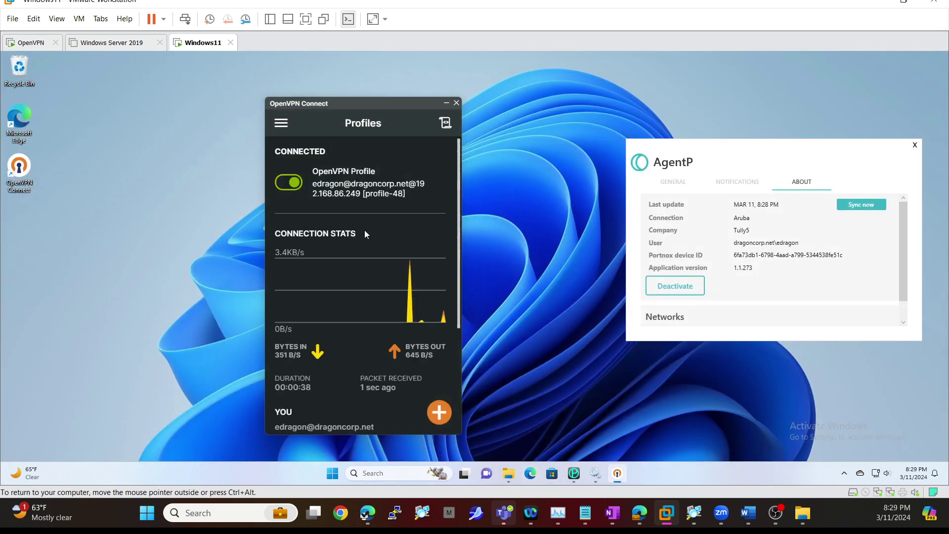
{"action": "scroll", "coordinate": [382, 259], "scroll_direction": "down", "scroll_amount": 2}
{"action": "scroll", "coordinate": [423, 251], "scroll_direction": "up", "scroll_amount": 2}
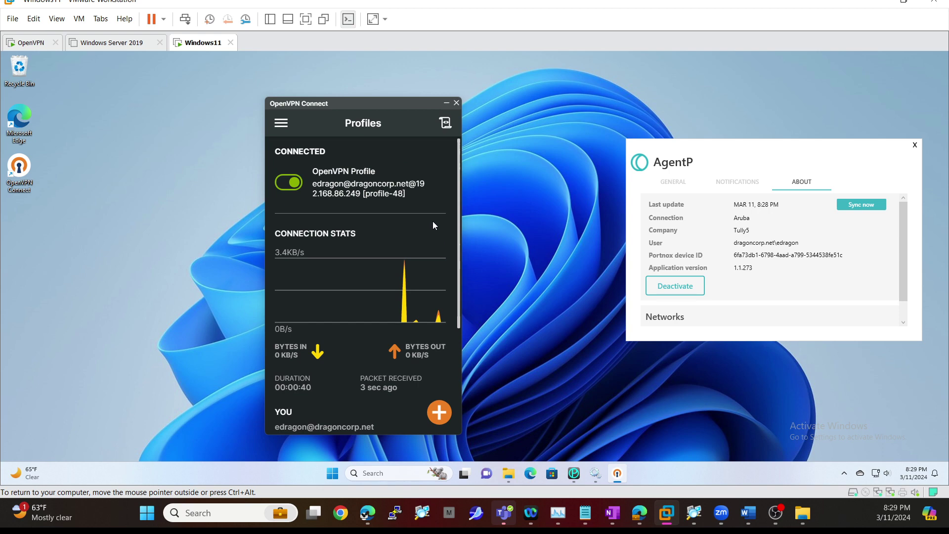